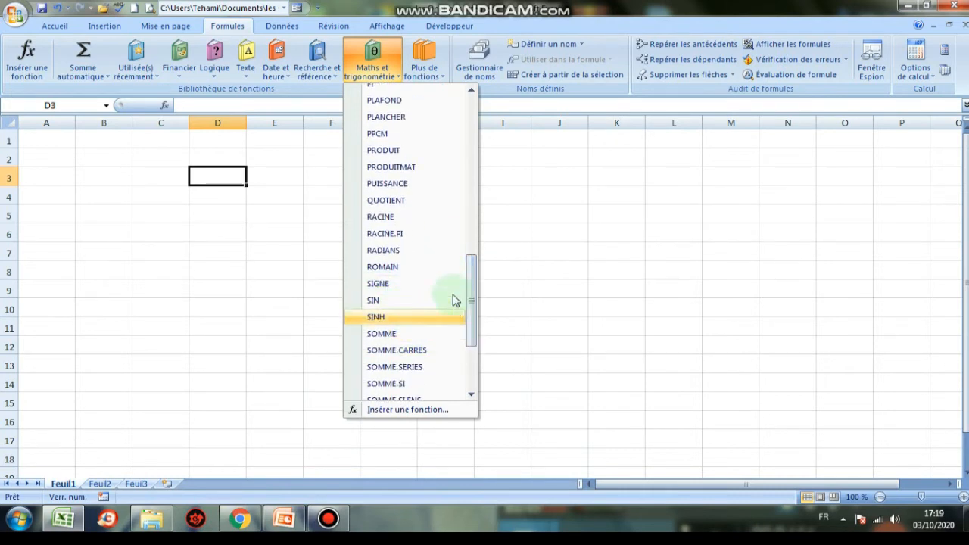
Look through the maths and trigonometry function list down to TRONQUE and check the overview slide in PowerPoint
drag(475, 275, 476, 235)
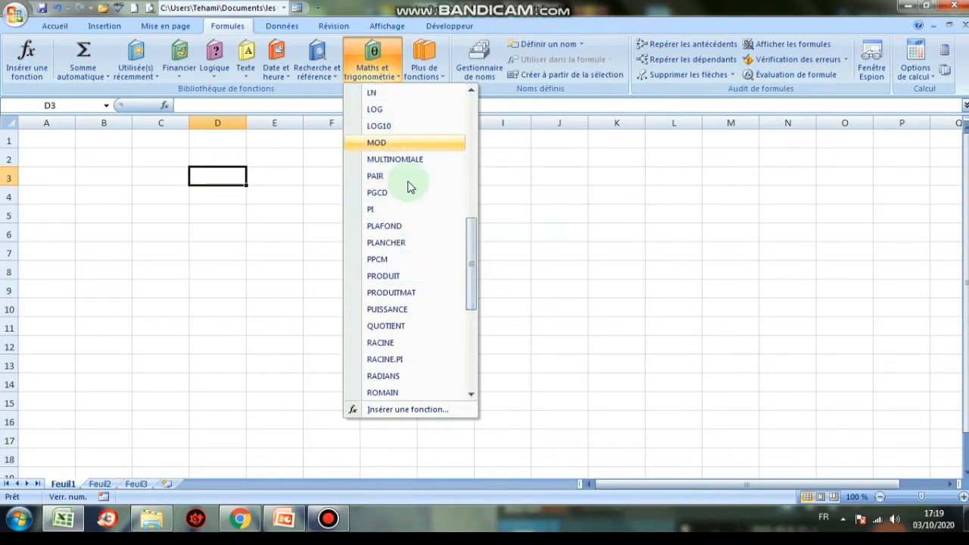
drag(472, 238, 470, 338)
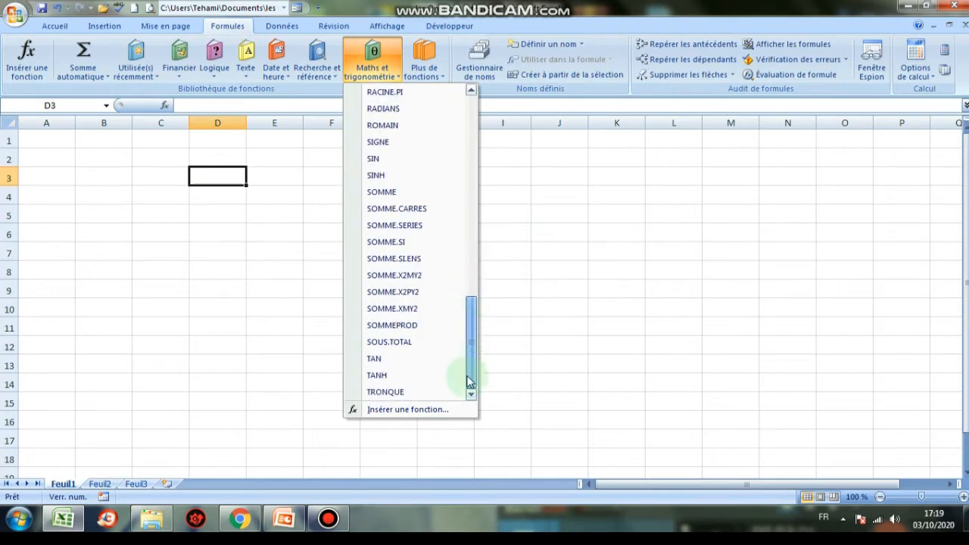
click(534, 257)
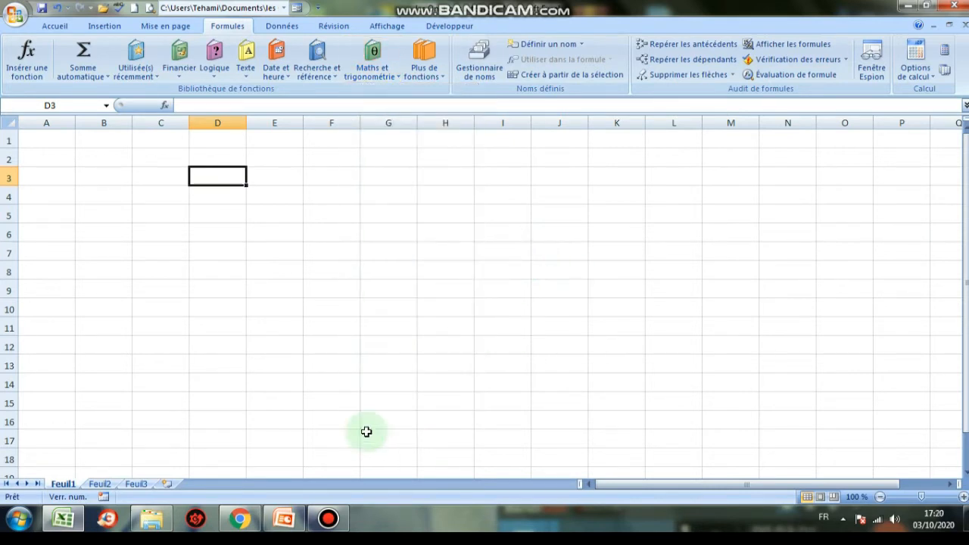
click(284, 520)
click(287, 520)
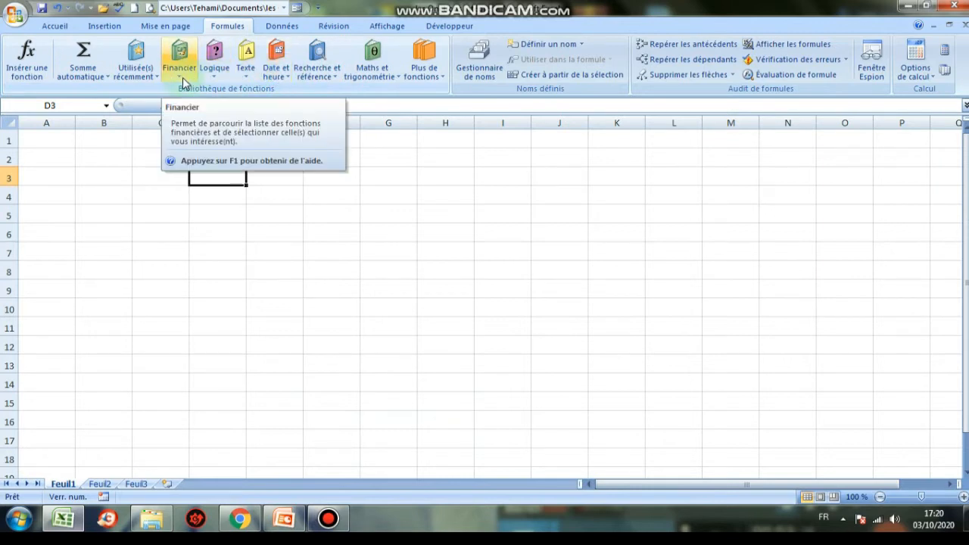
Look through the statistical function list and compare it with the integrated functions slide in PowerPoint
click(443, 83)
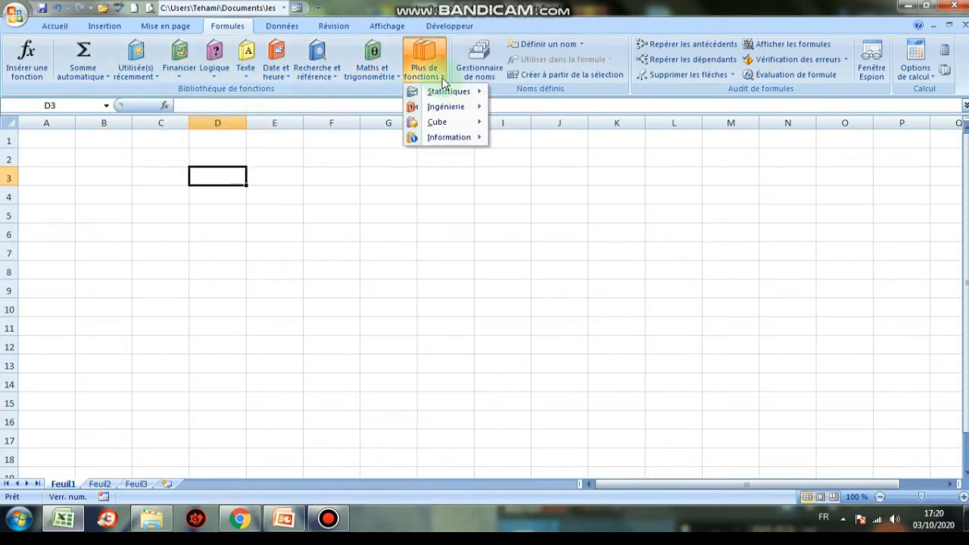
mouse_move(446, 92)
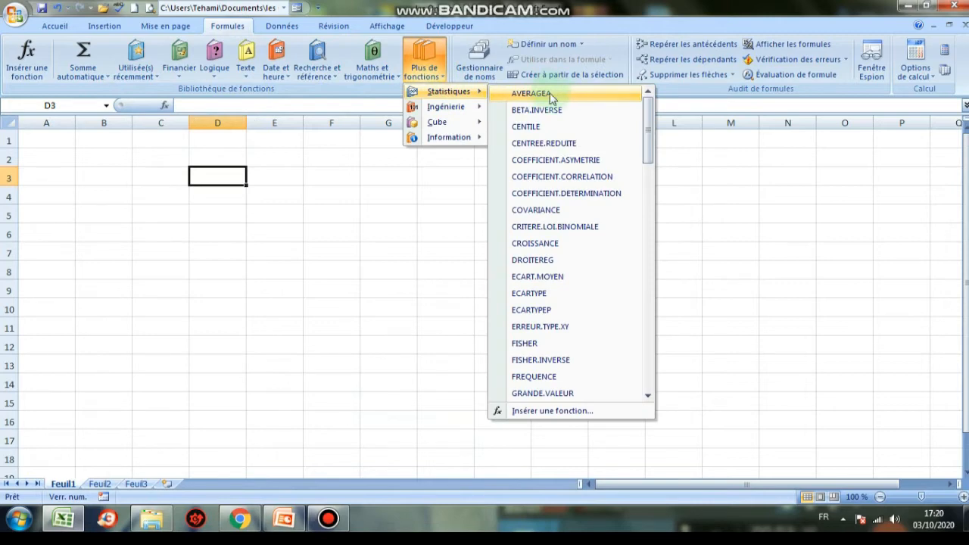
drag(649, 144, 647, 319)
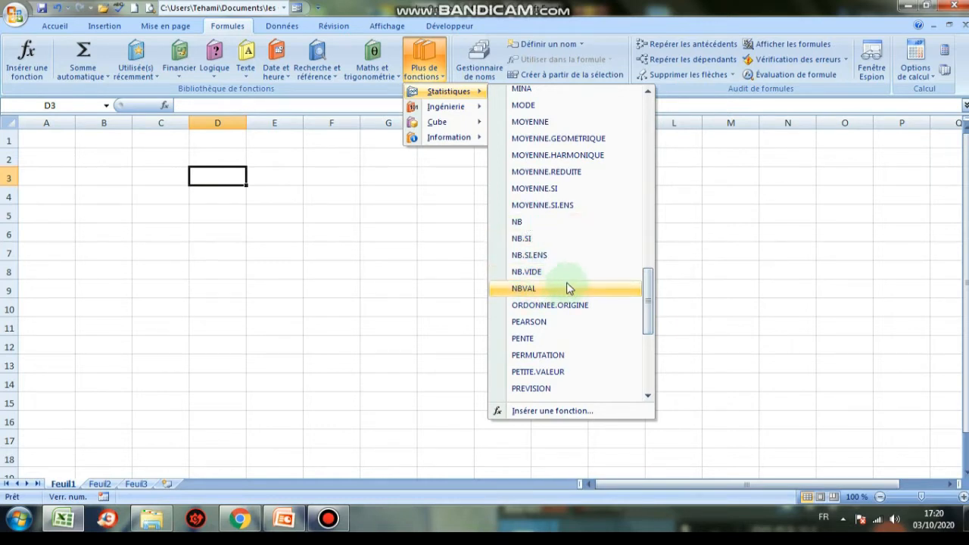
drag(647, 307, 644, 85)
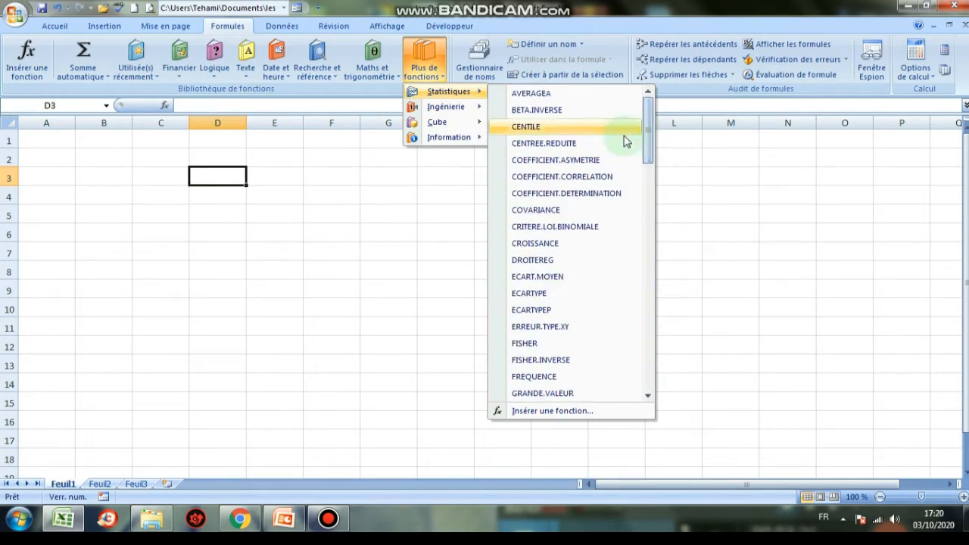
click(426, 185)
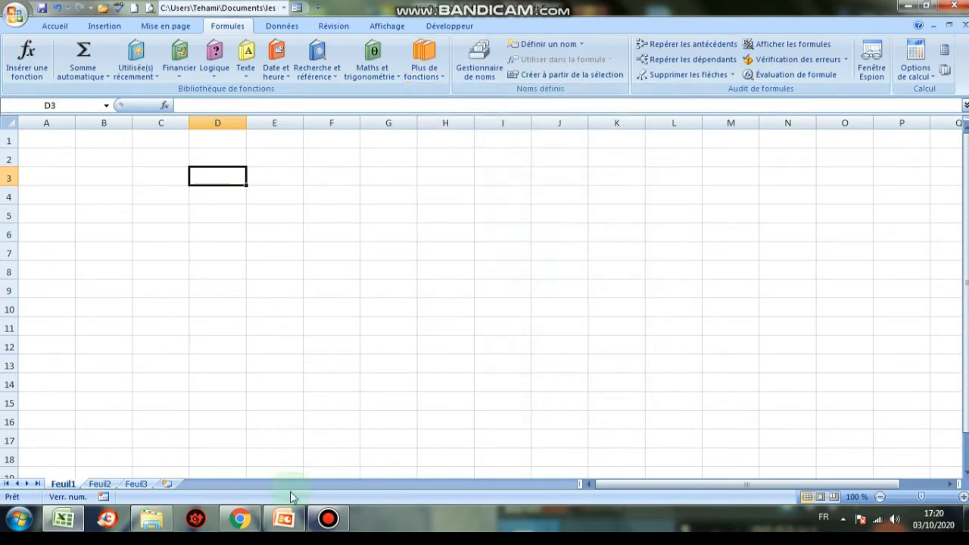
click(285, 519)
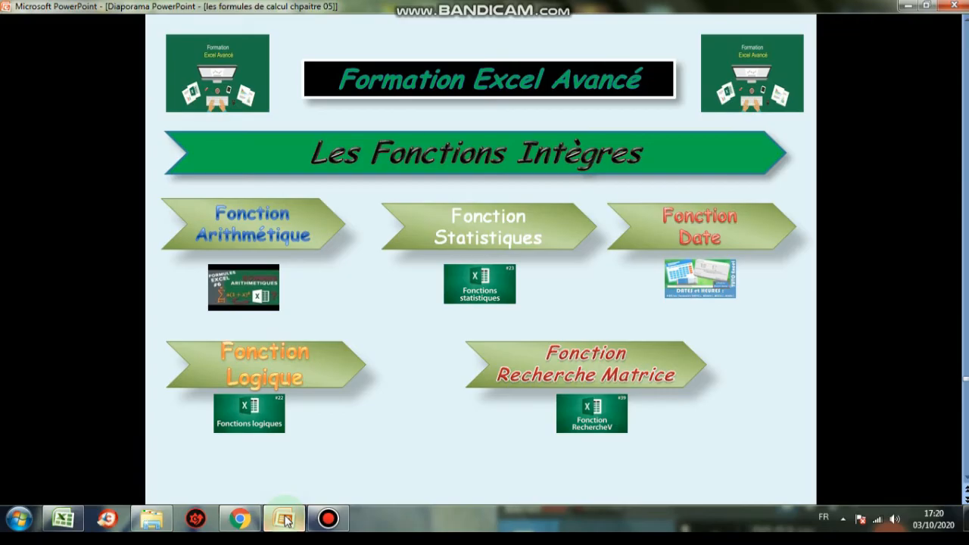
click(286, 519)
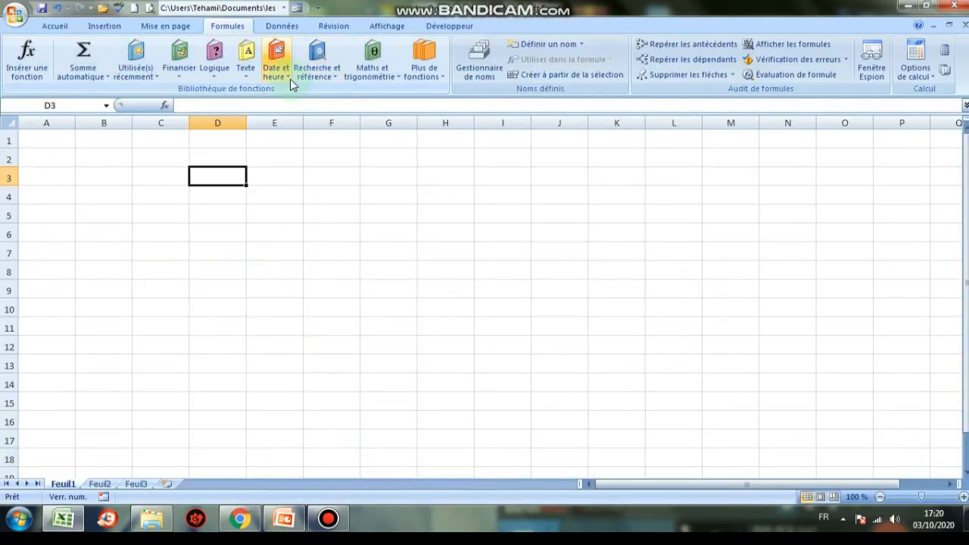
Look through the date and time function list and check the integrated functions slide in PowerPoint
click(289, 77)
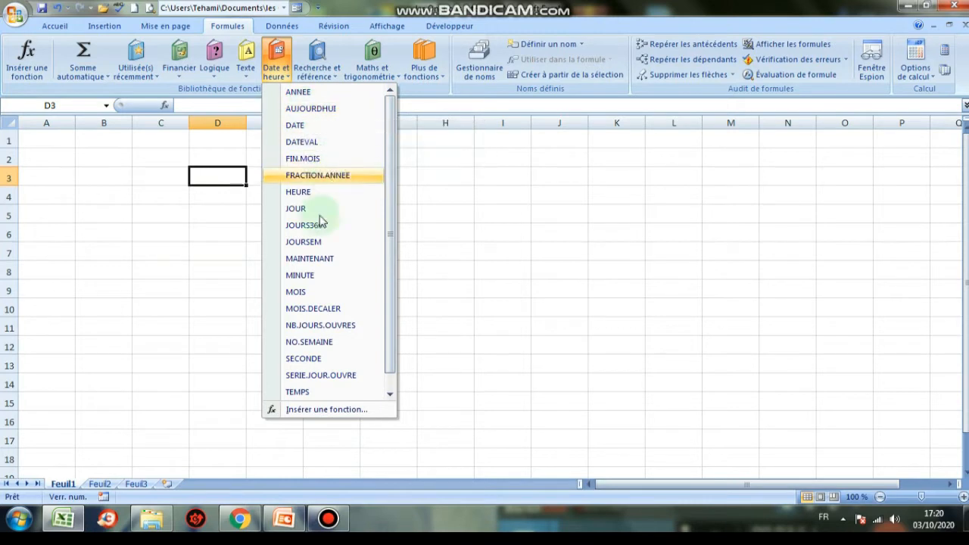
drag(392, 244, 392, 174)
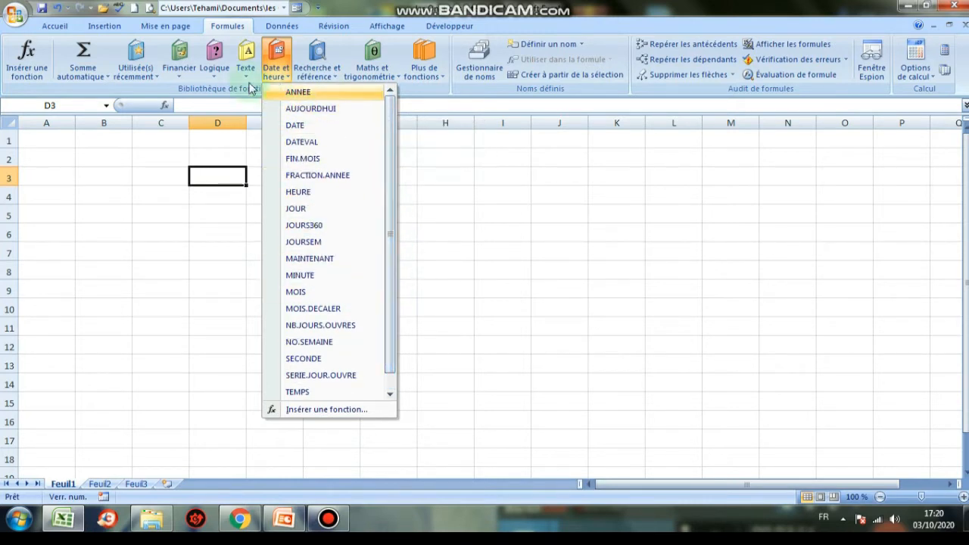
click(286, 521)
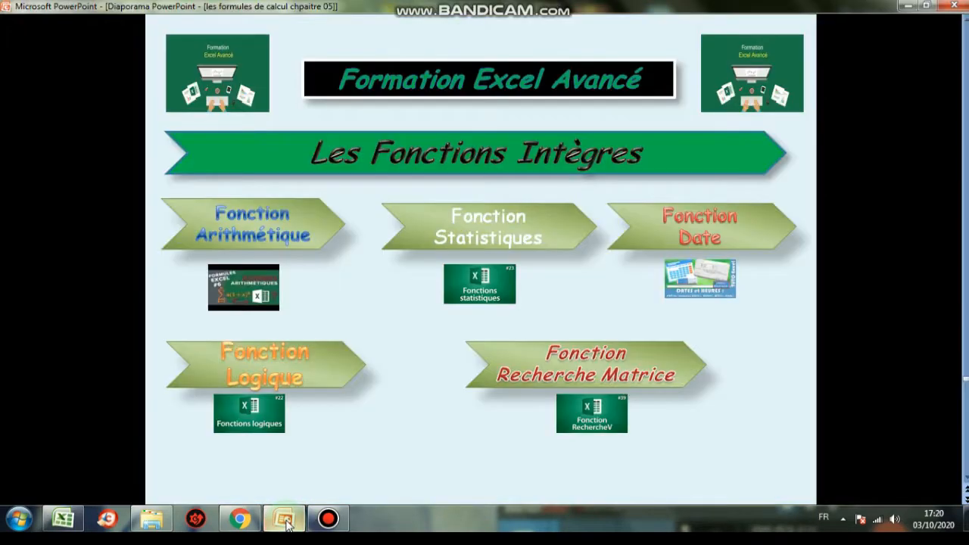
click(286, 520)
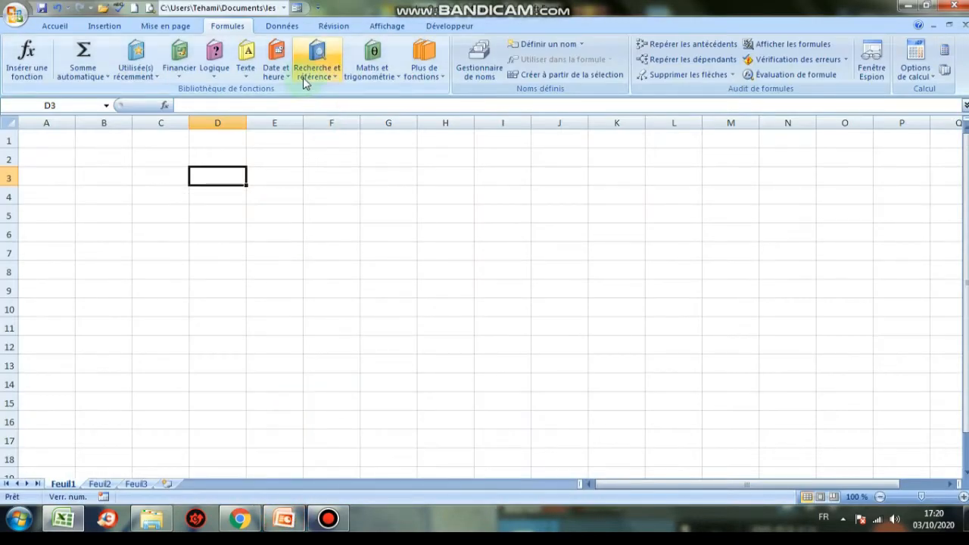
Examine the logical and the lookup and reference function lists in Excel, checking the PowerPoint overview slide in between
click(215, 80)
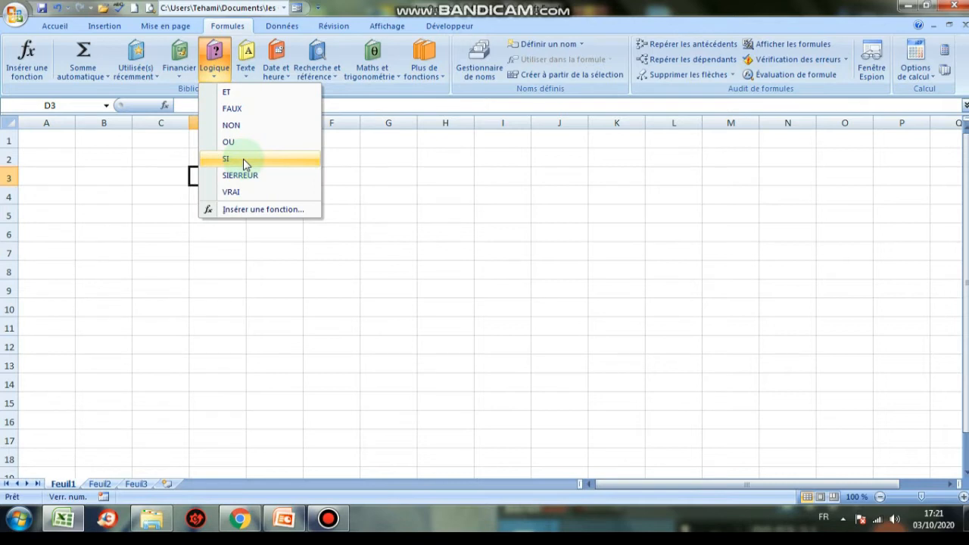
mouse_move(284, 524)
click(282, 447)
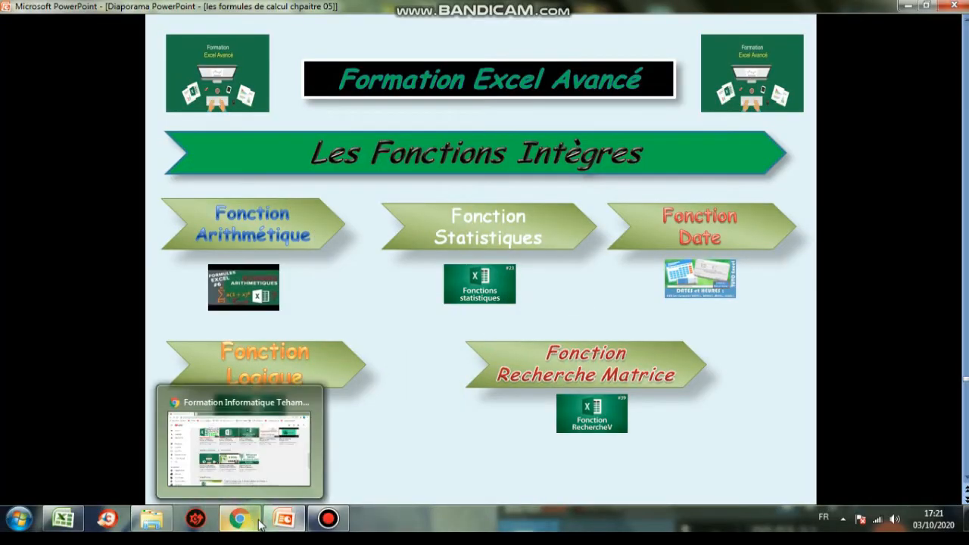
click(65, 520)
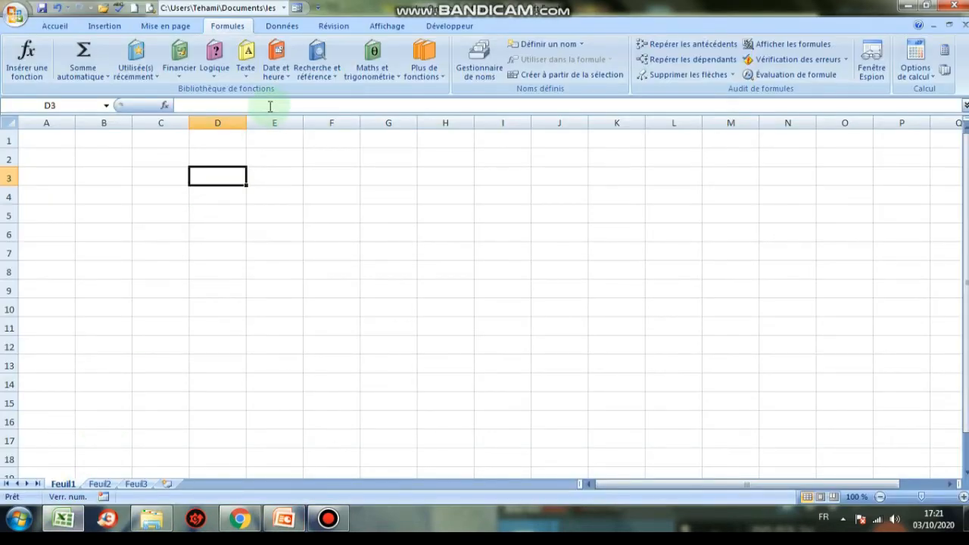
click(337, 77)
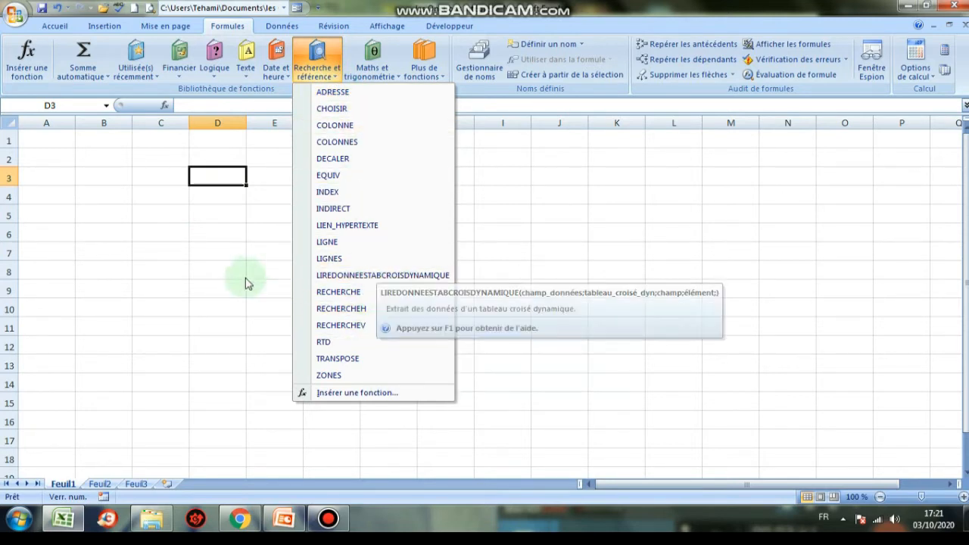
click(202, 281)
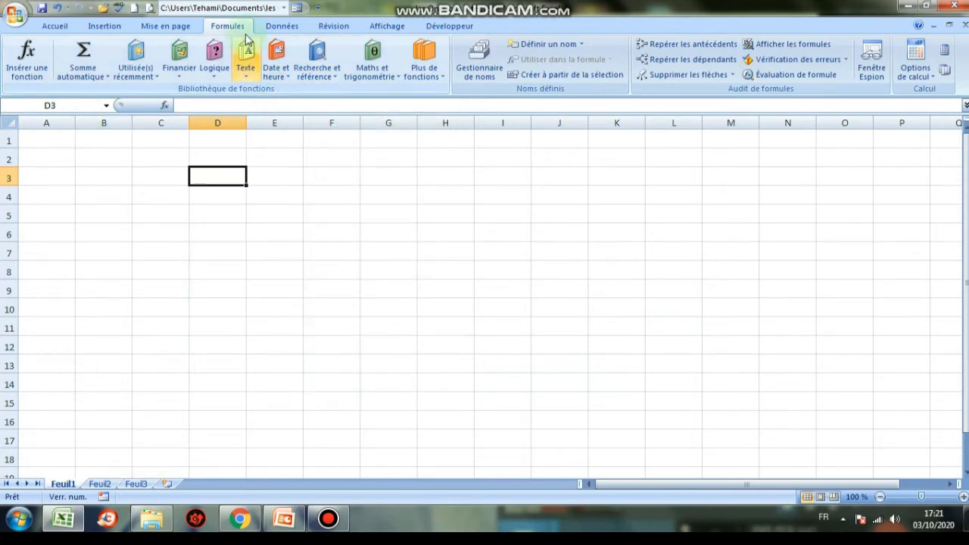
Start inserting a function in cell C2 and list the functions of all categories (Tous)
click(145, 155)
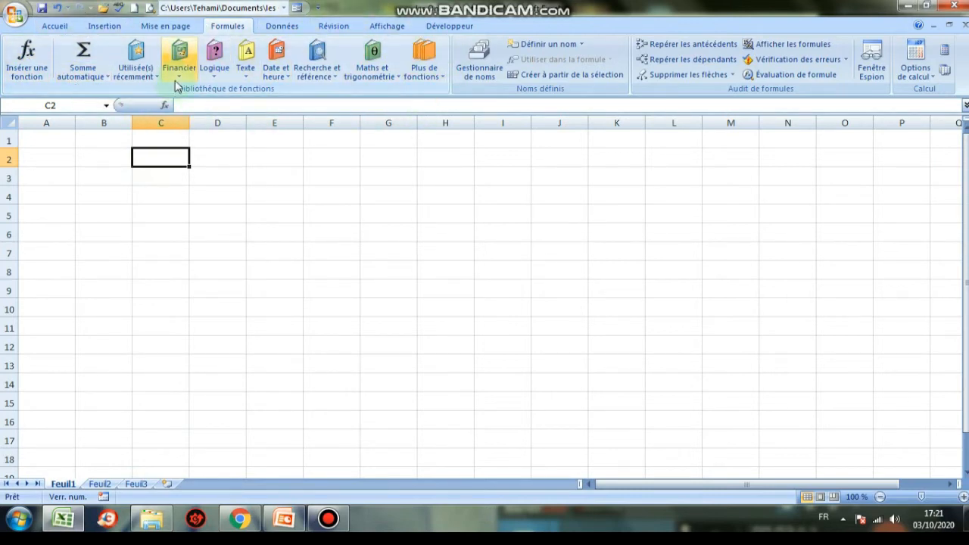
click(22, 51)
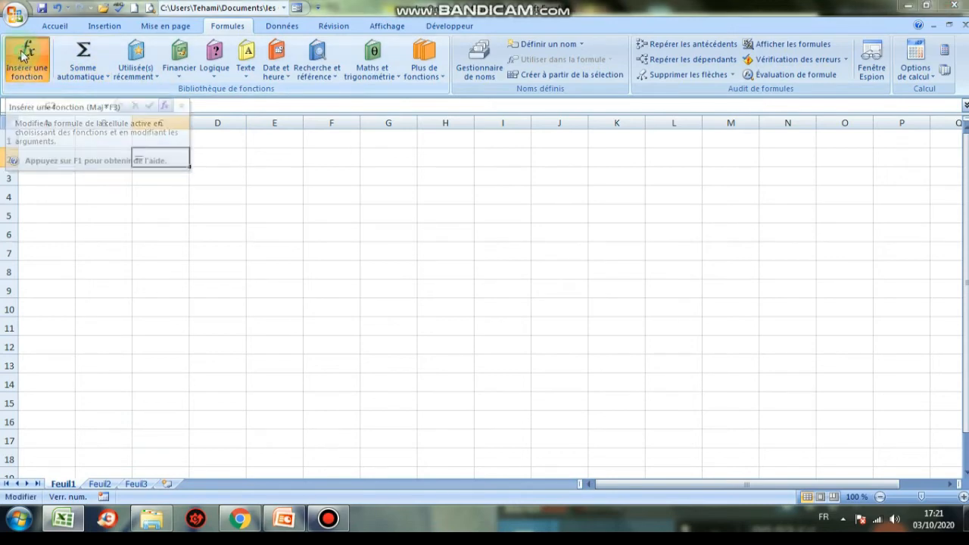
click(582, 147)
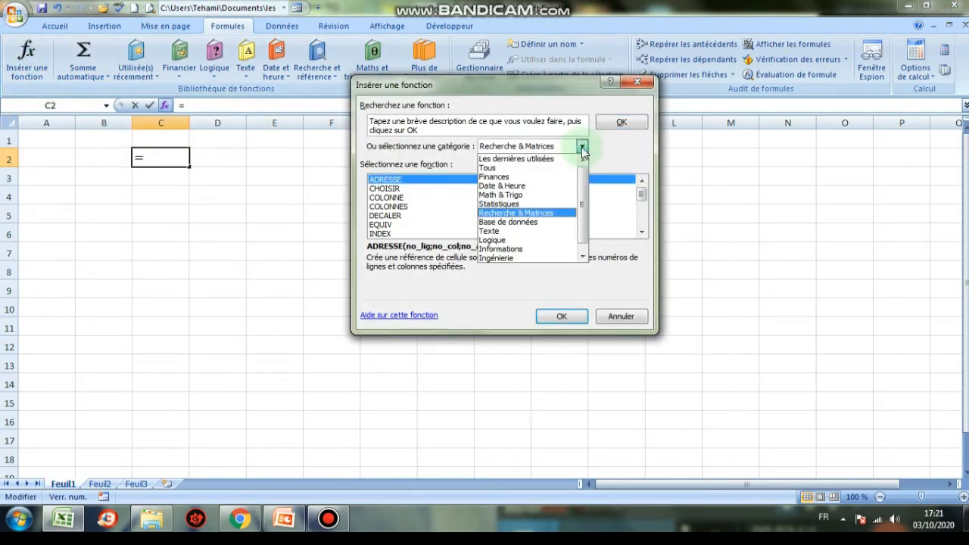
click(492, 167)
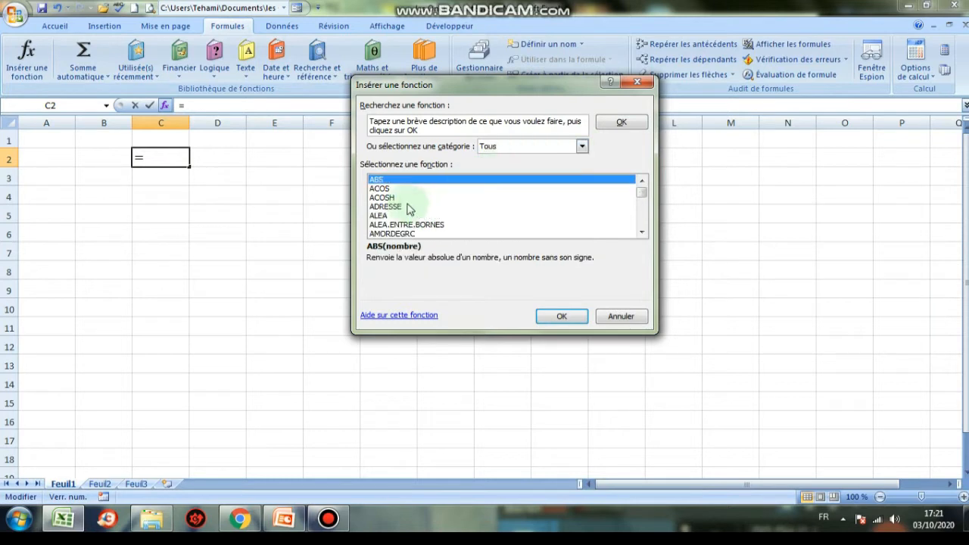
mouse_move(643, 201)
mouse_down()
mouse_move(643, 239)
mouse_move(645, 196)
mouse_up()
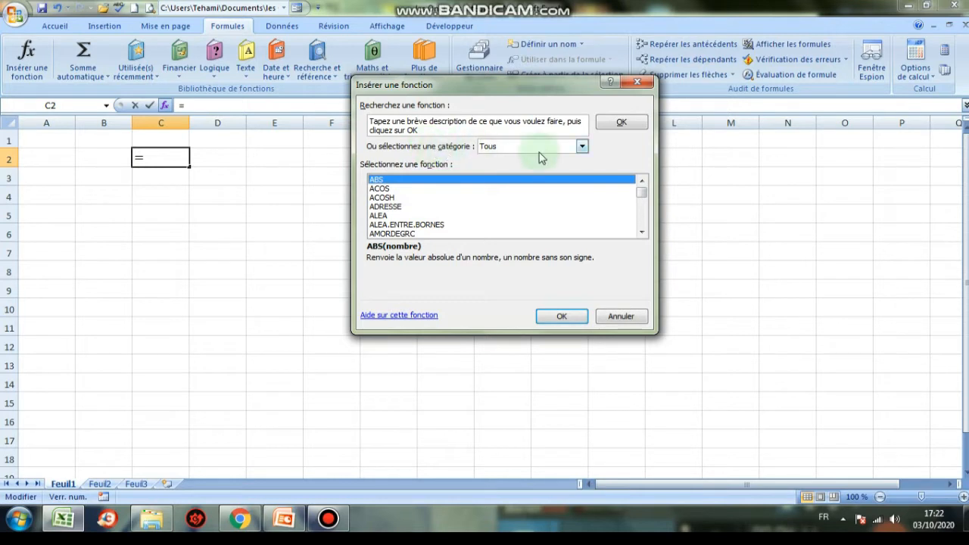
View the functions offered in the Finances and Date & Heure categories
click(582, 147)
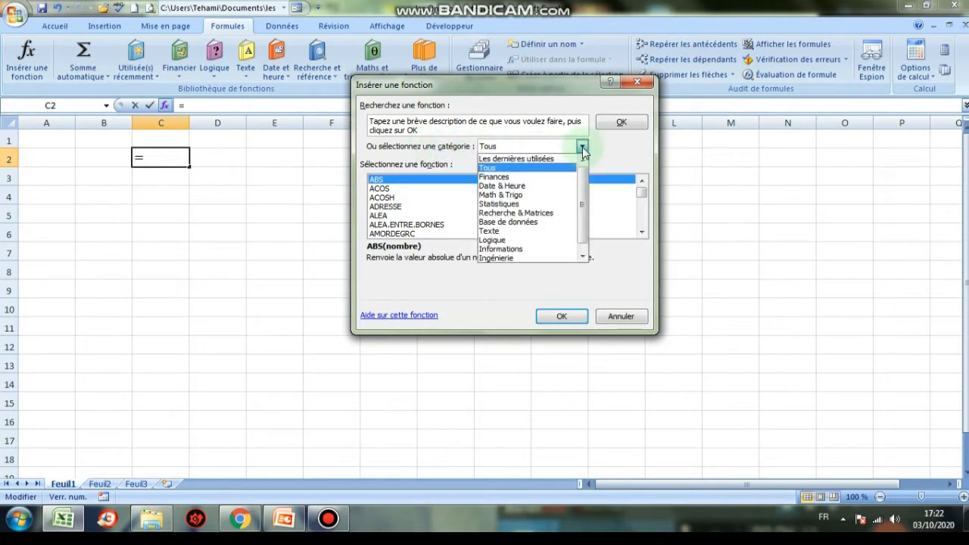
click(514, 176)
click(581, 146)
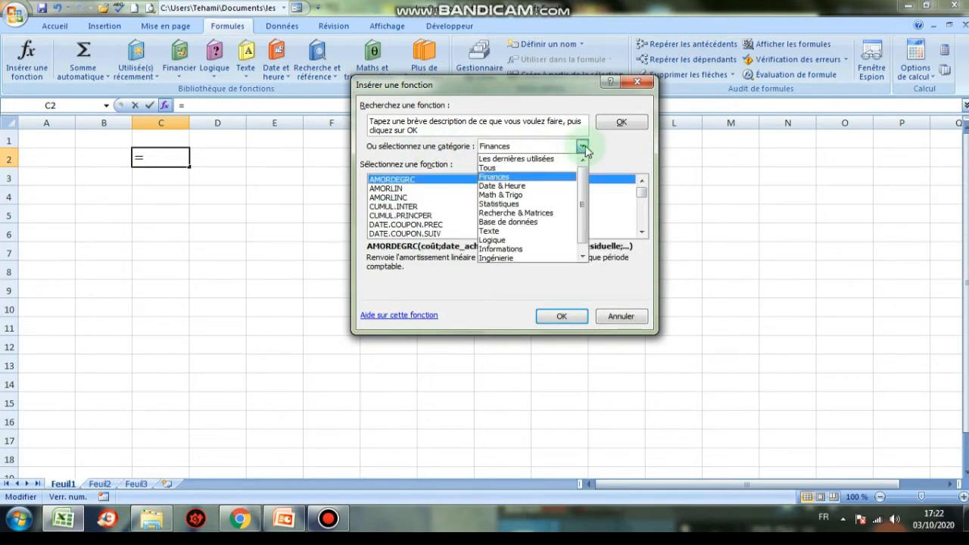
click(526, 188)
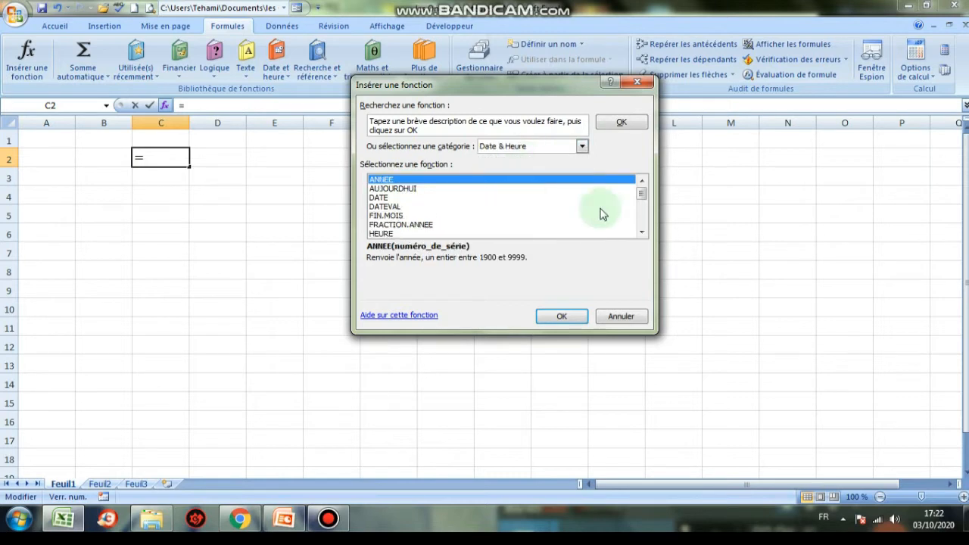
drag(645, 202, 647, 166)
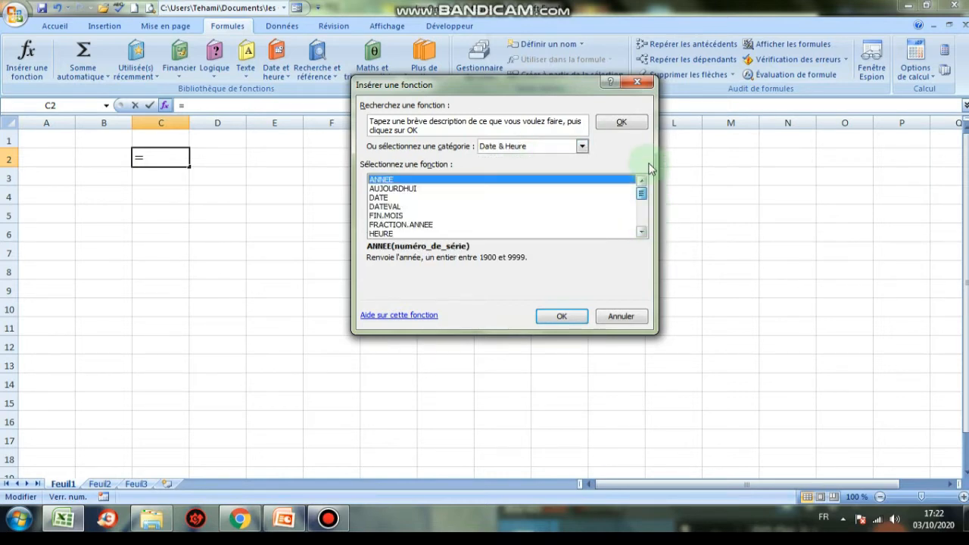
Choose the Math & Trigo category and view the descriptions of ACOSH, ABS and ARRONDI
click(581, 146)
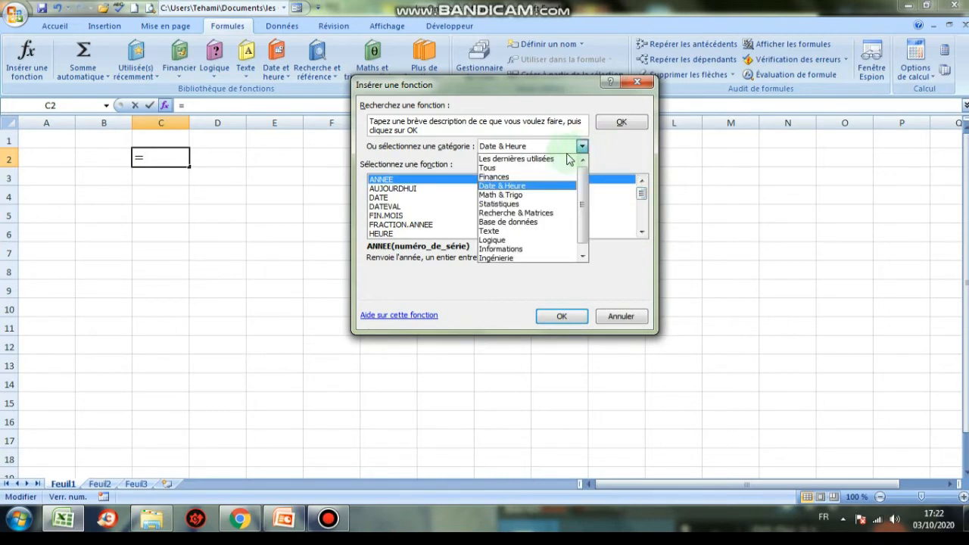
click(518, 196)
click(383, 198)
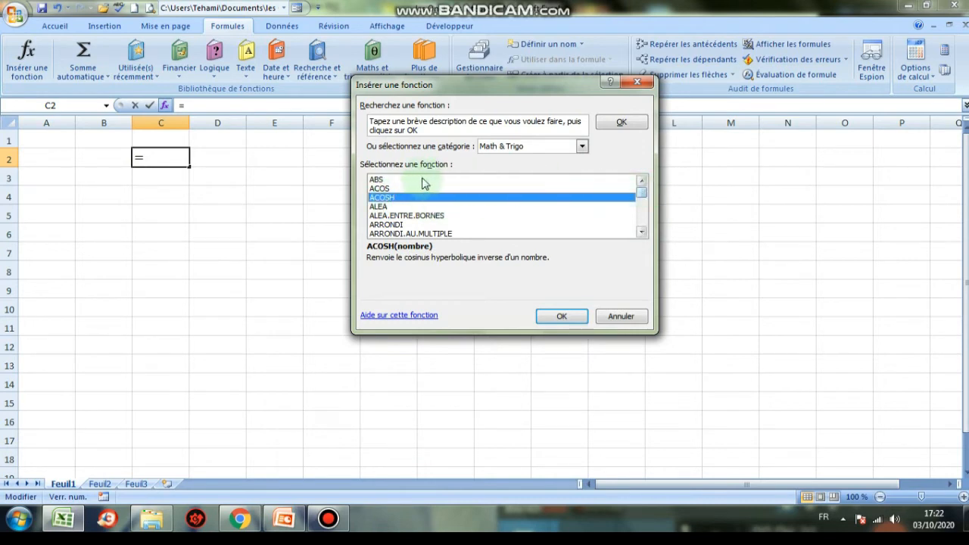
click(383, 180)
click(394, 224)
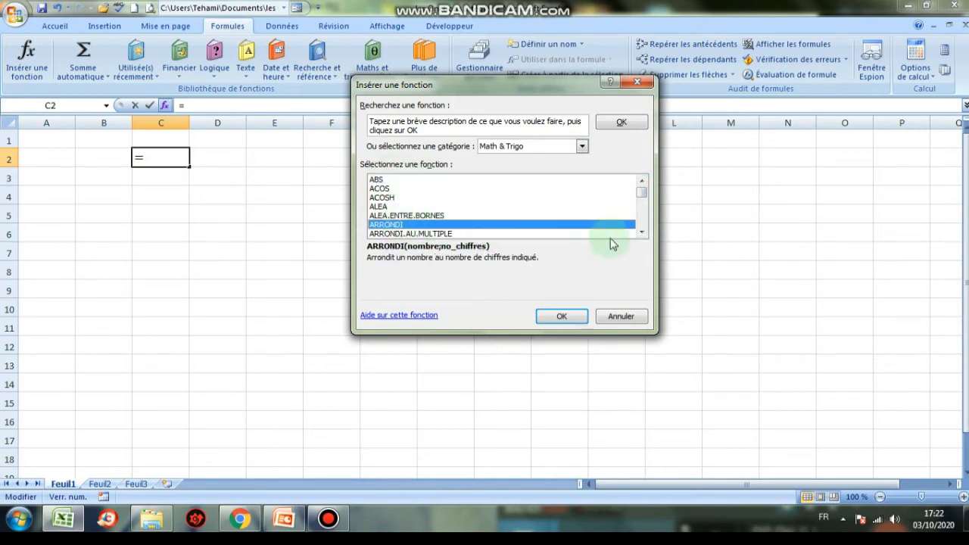
View the description of the COS function in the Math & Trigo category
click(641, 232)
click(641, 232)
click(641, 232)
click(641, 233)
click(641, 232)
click(641, 232)
click(641, 232)
click(641, 232)
click(641, 232)
click(641, 232)
click(380, 224)
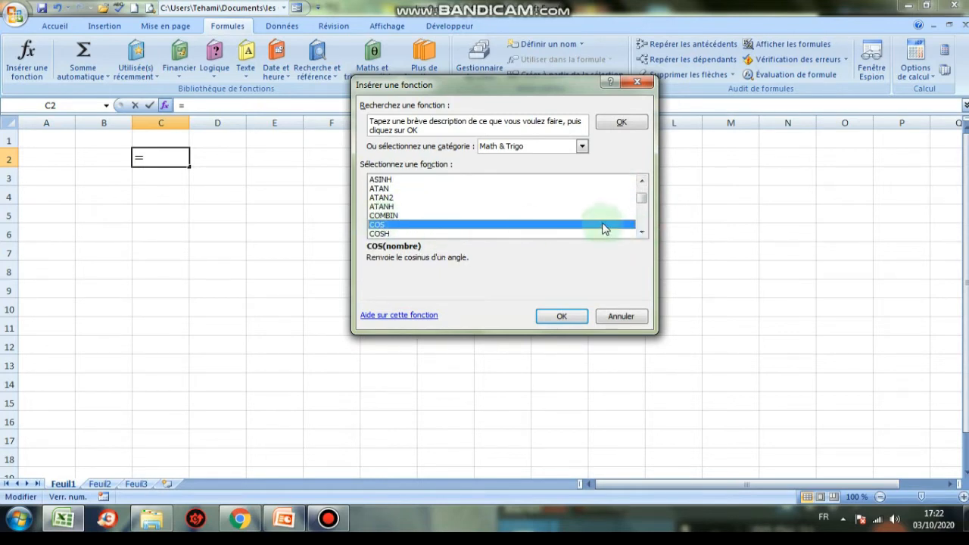
Select the SOMME function in the Math & Trigo category for cell C2
click(641, 232)
click(641, 232)
click(641, 233)
click(641, 233)
click(641, 232)
click(641, 232)
click(641, 232)
click(641, 233)
click(641, 232)
click(641, 232)
click(641, 232)
click(641, 232)
click(641, 232)
click(641, 232)
click(641, 232)
click(641, 232)
click(641, 232)
click(641, 232)
click(641, 233)
click(641, 233)
click(641, 232)
click(641, 233)
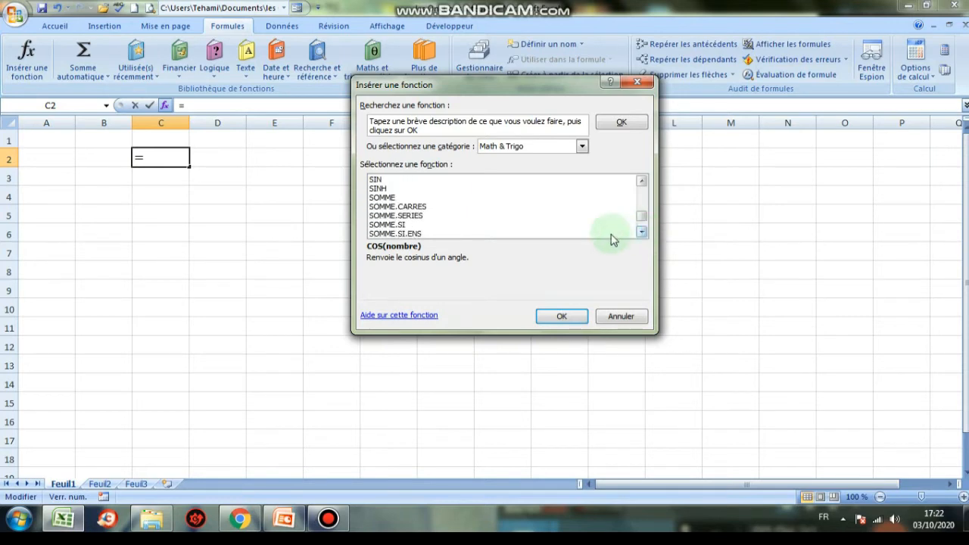
click(386, 198)
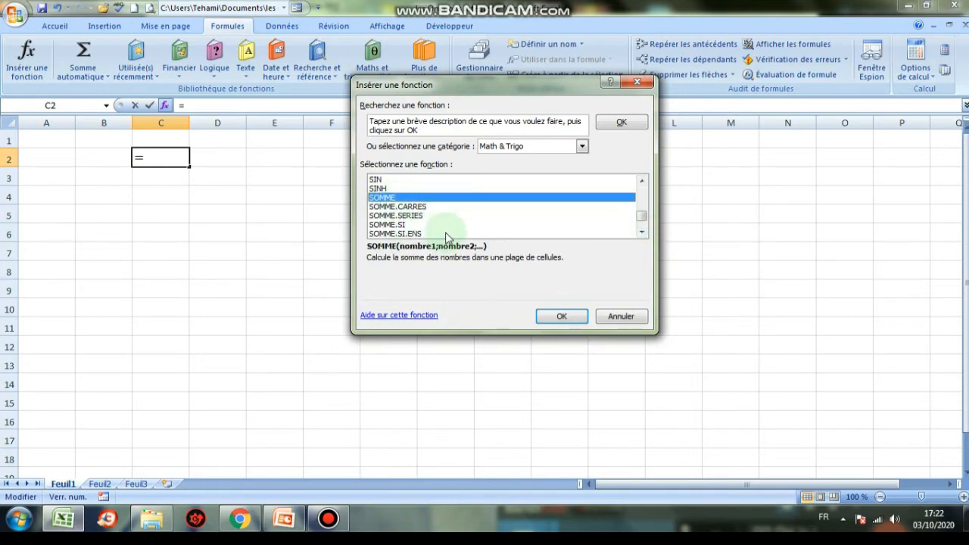
View the descriptions of the SOMME.SI and SOMME.SI.ENS functions in the Math & Trigo category
click(420, 225)
click(468, 233)
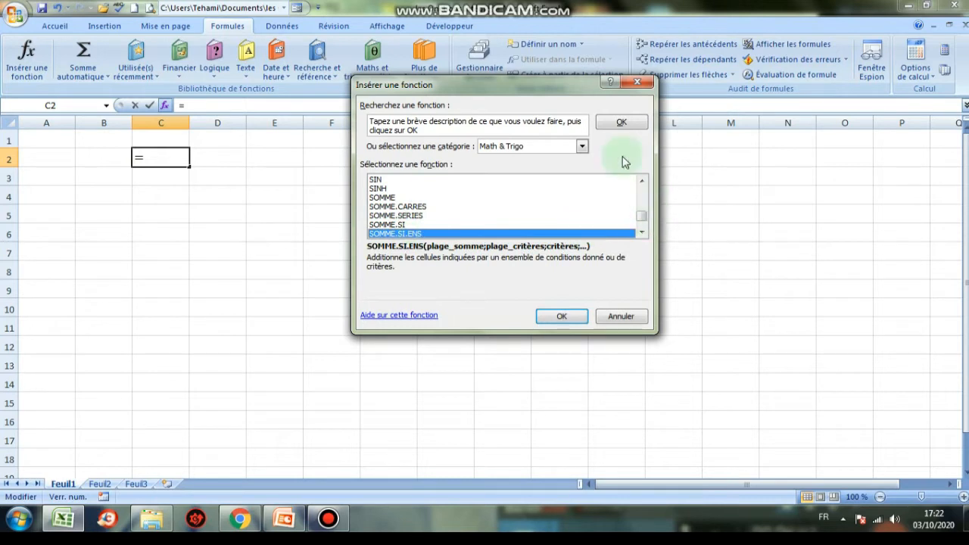
Choose the Statistiques category and view the descriptions of CENTREE.REDUITE, MOYENNE and MOYENNE.SI
click(581, 147)
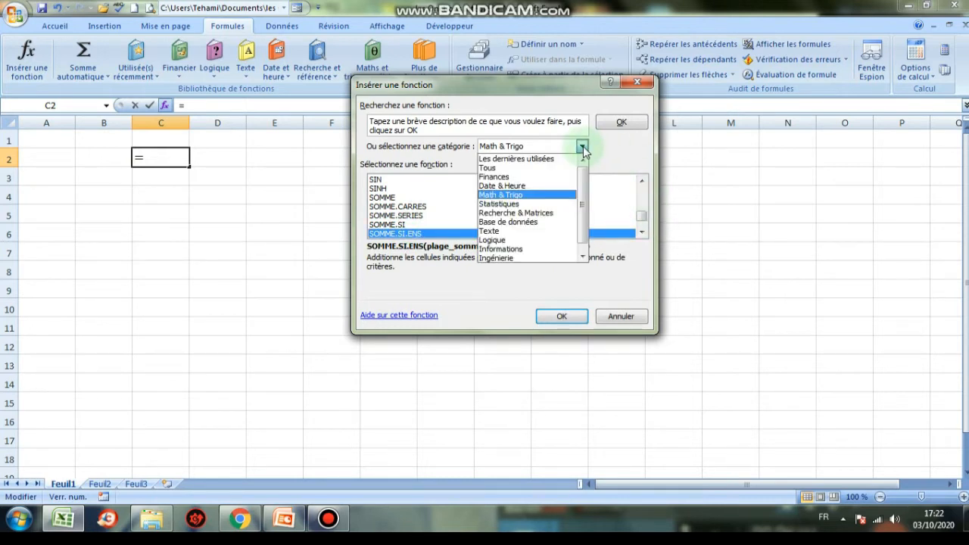
click(511, 201)
click(414, 205)
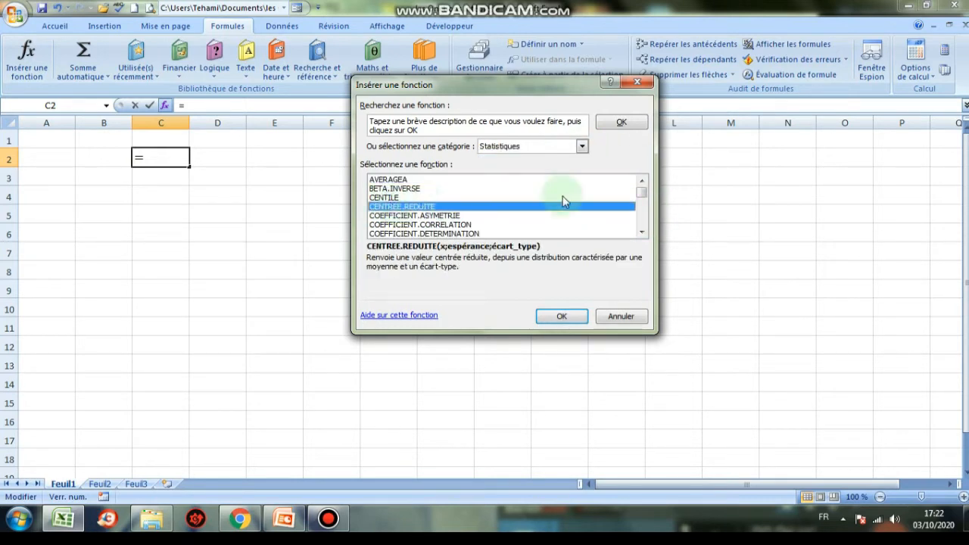
drag(639, 198, 640, 209)
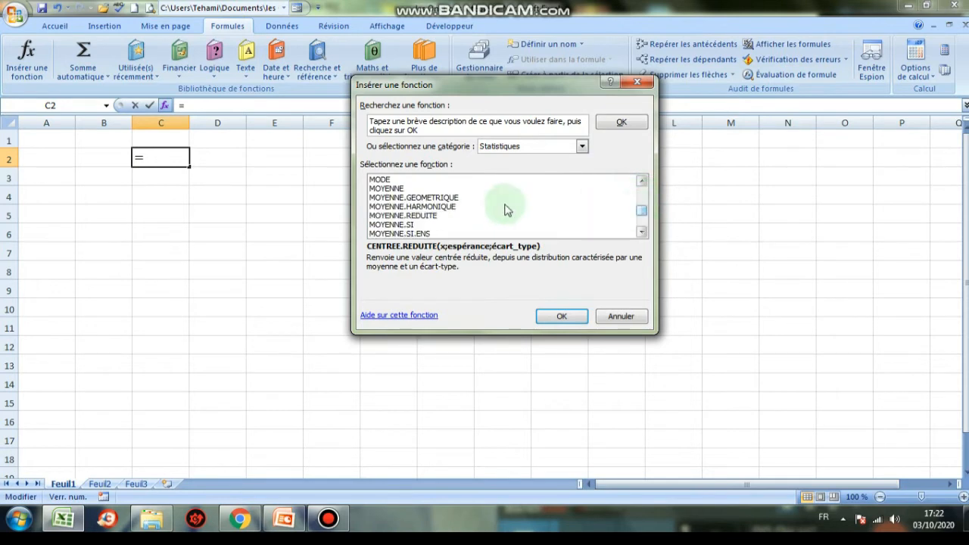
click(401, 190)
click(401, 225)
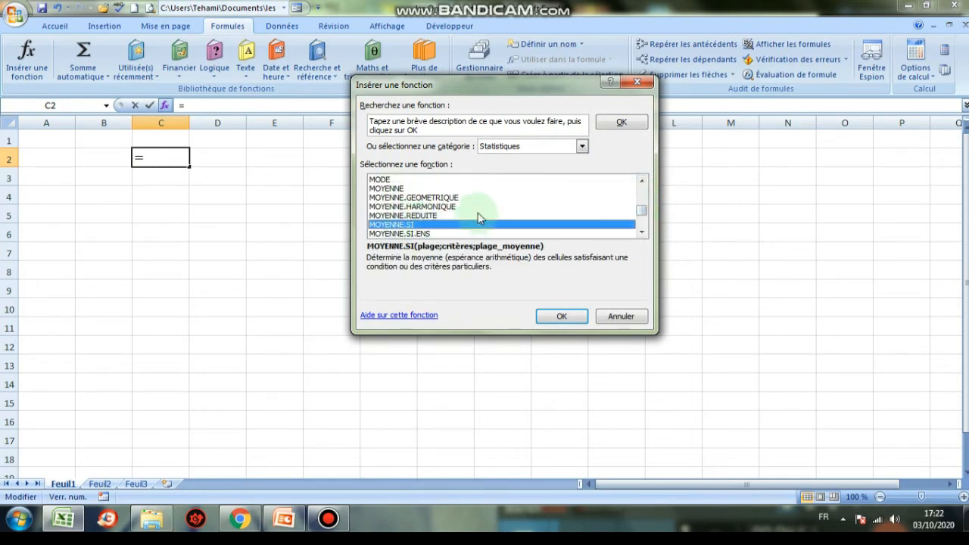
View the descriptions of the counting functions NB.SI, NB, NB.VIDE and NBVAL in the Statistiques category
scroll(480, 214, down, 2)
click(386, 198)
click(386, 189)
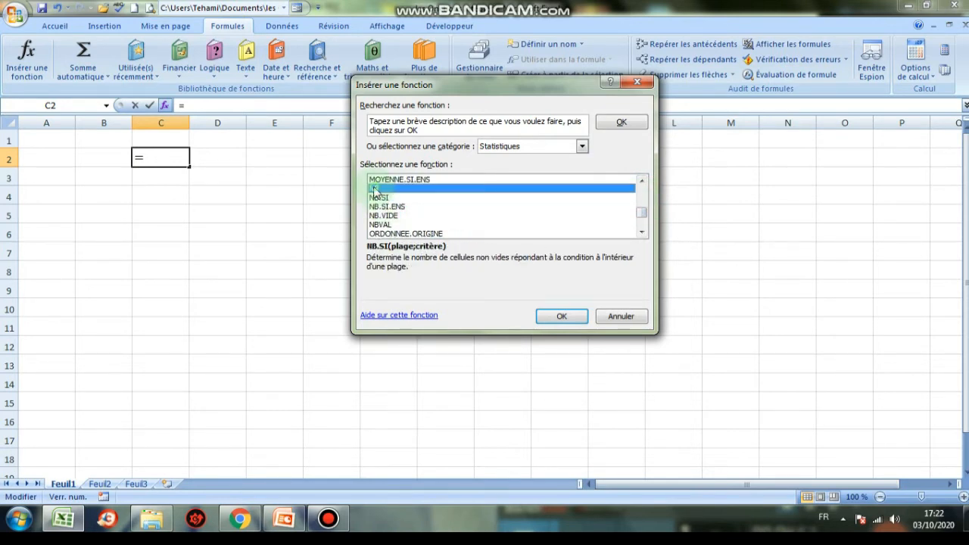
click(395, 216)
click(523, 225)
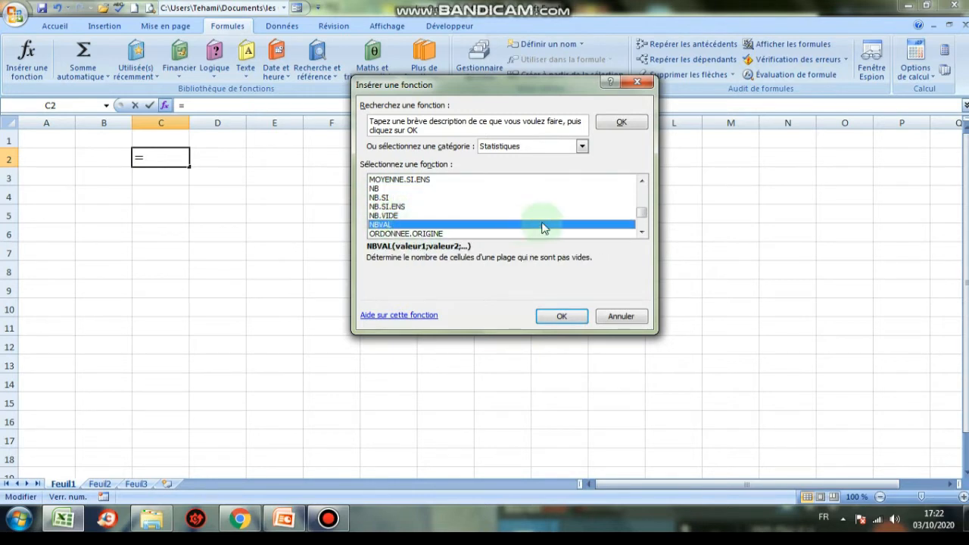
View the descriptions of the VAR, TEST.Z and MAX functions in the Statistiques category
drag(643, 219, 647, 242)
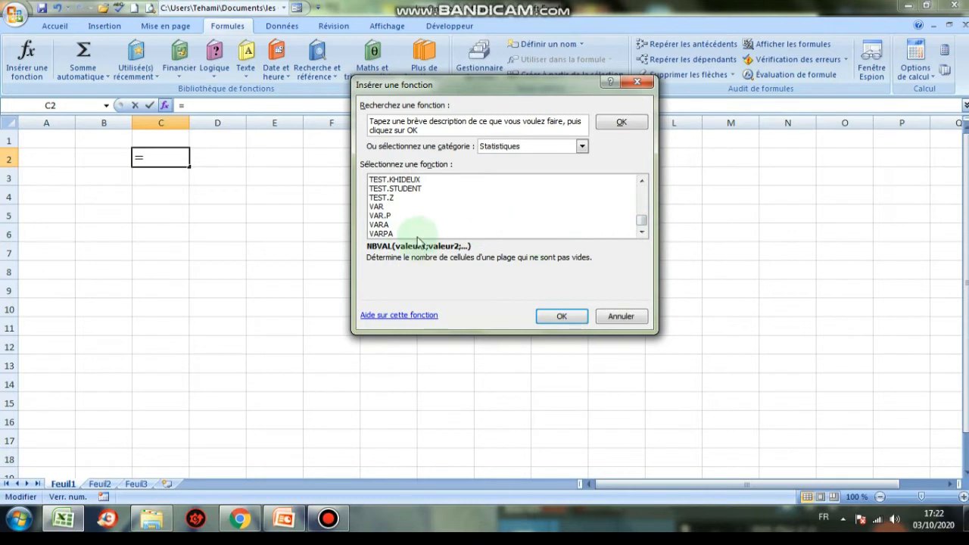
click(378, 208)
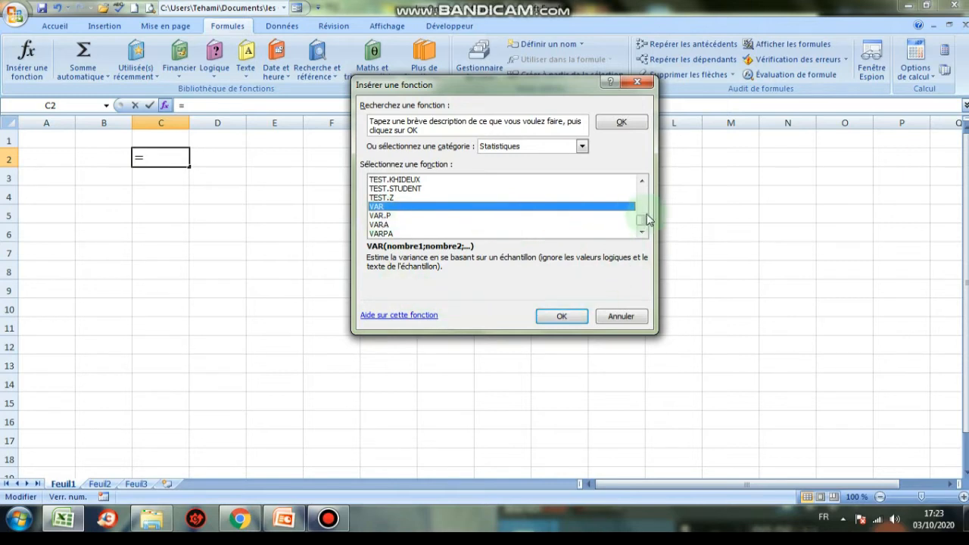
click(383, 197)
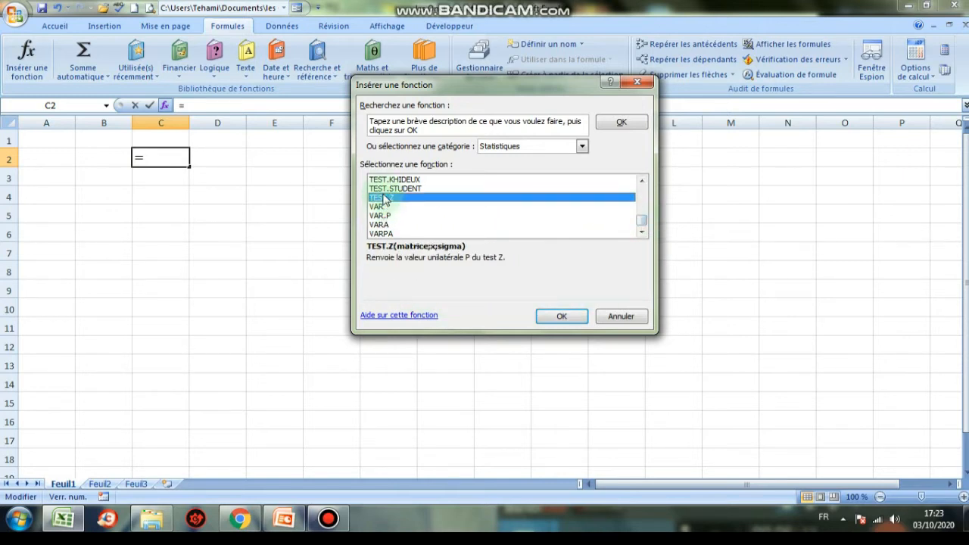
key(m)
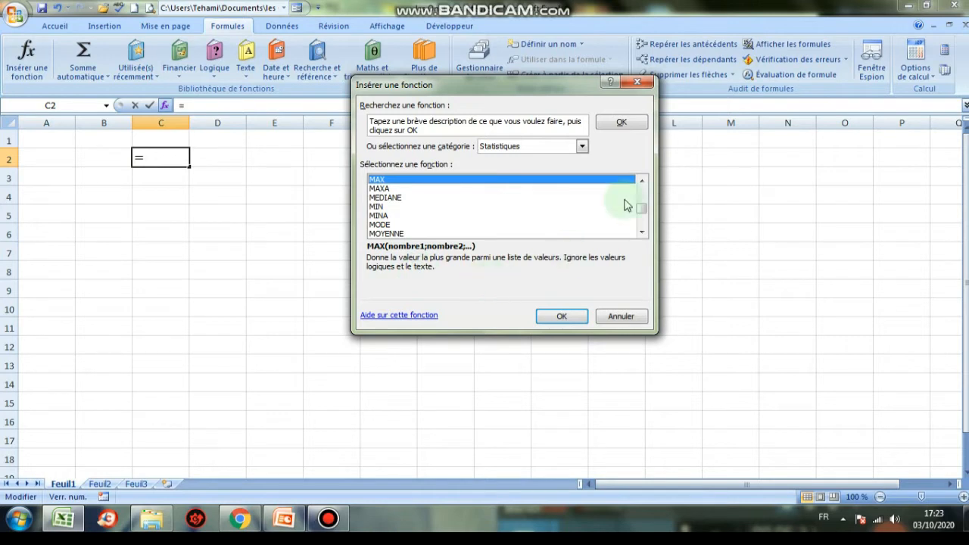
Choose the Recherche & Matrices category and view the descriptions of EQUIV, LIEN_HYPERTEXTE, RECHERCHE and RECHERCHEV
click(580, 147)
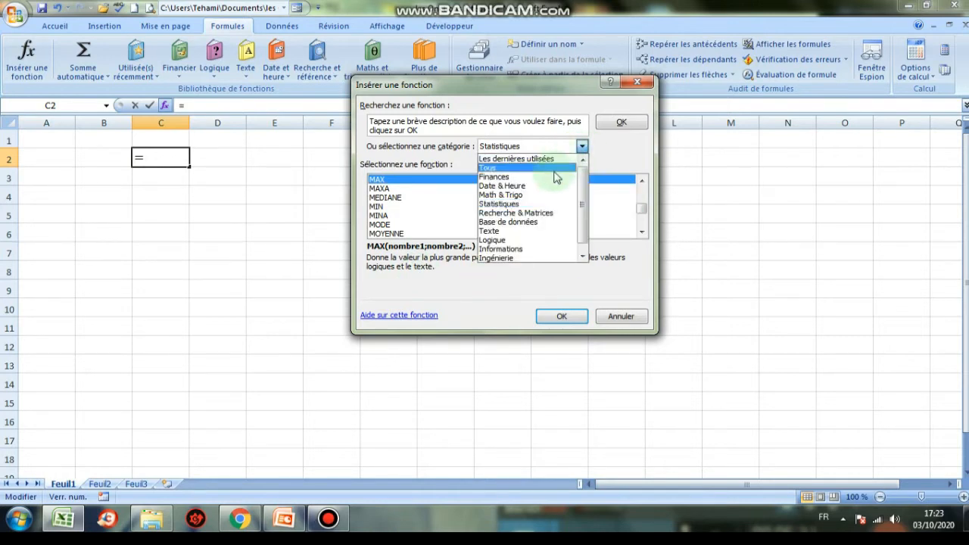
click(542, 215)
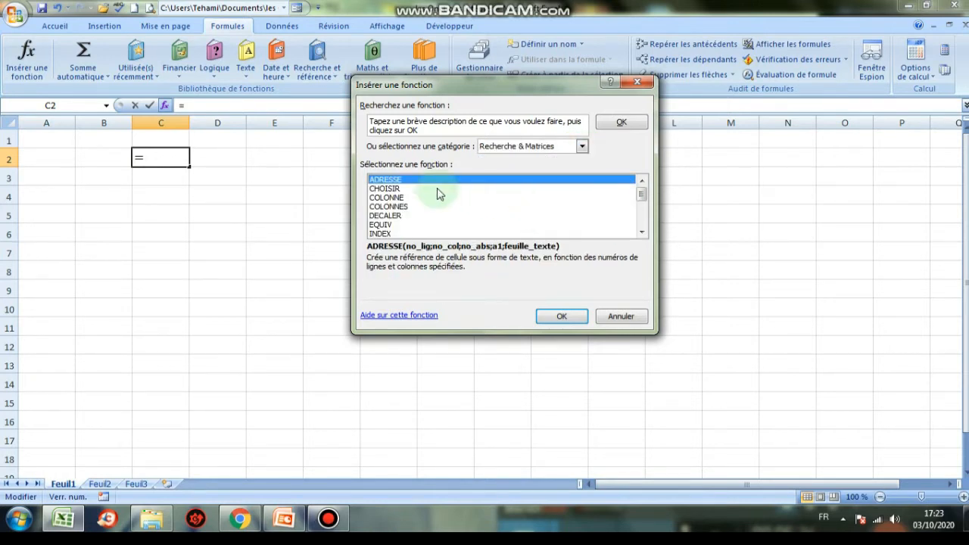
click(383, 226)
scroll(489, 227, down, 2)
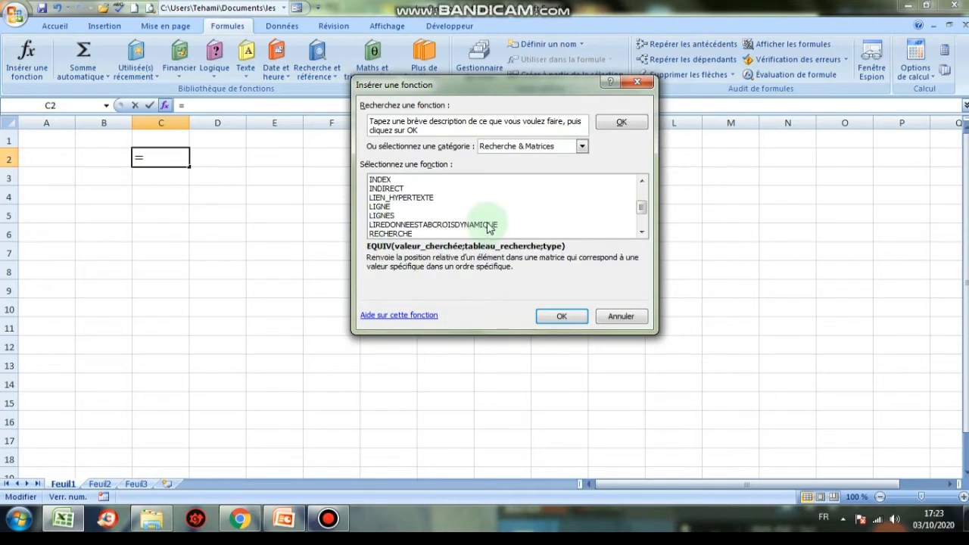
click(403, 198)
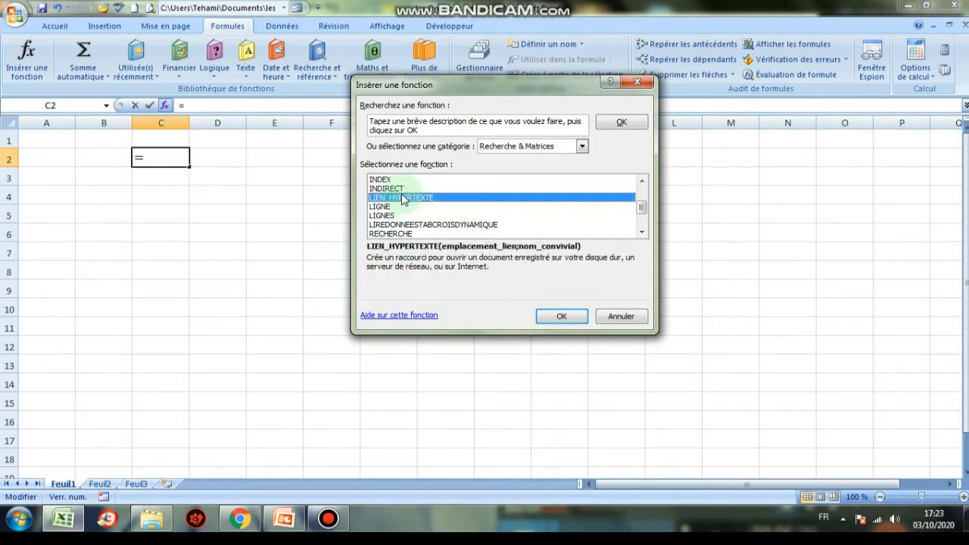
click(409, 233)
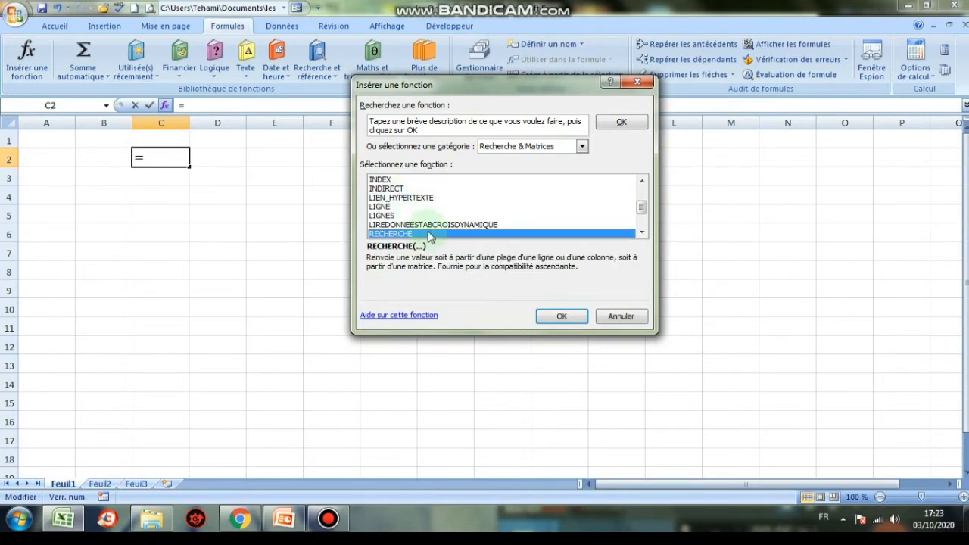
scroll(416, 224, down, 1)
click(410, 225)
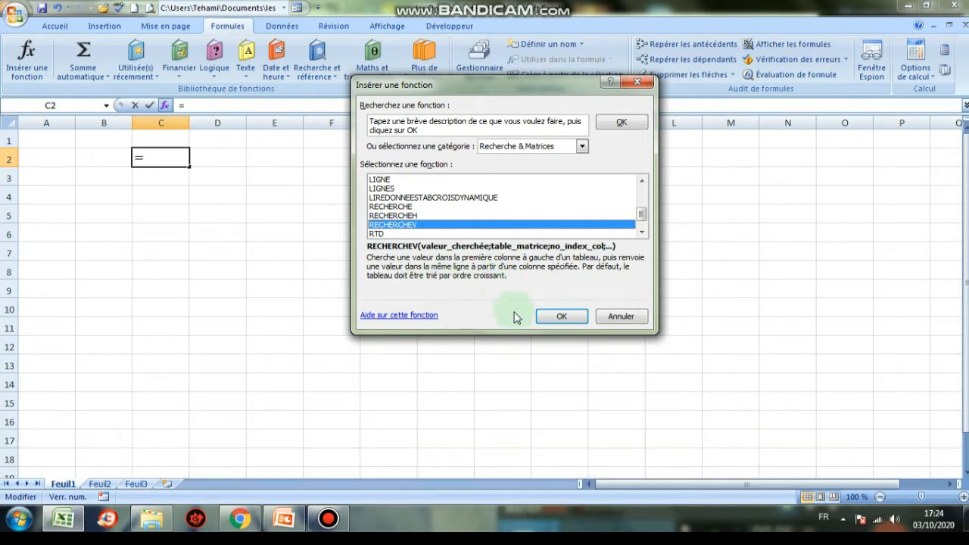
Open the help page for RECHERCHEV, look through its syntax, arguments and example table, and close the help
click(416, 316)
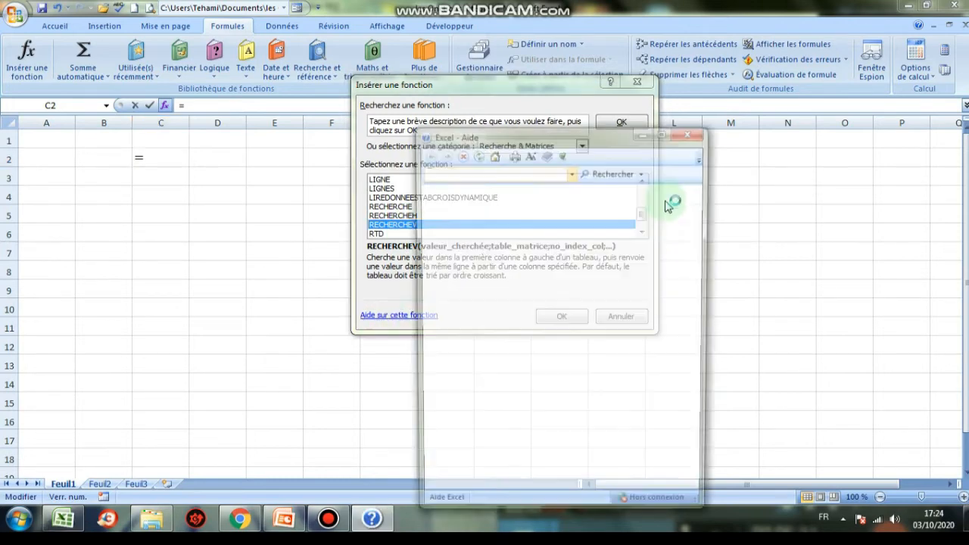
drag(607, 138, 512, 25)
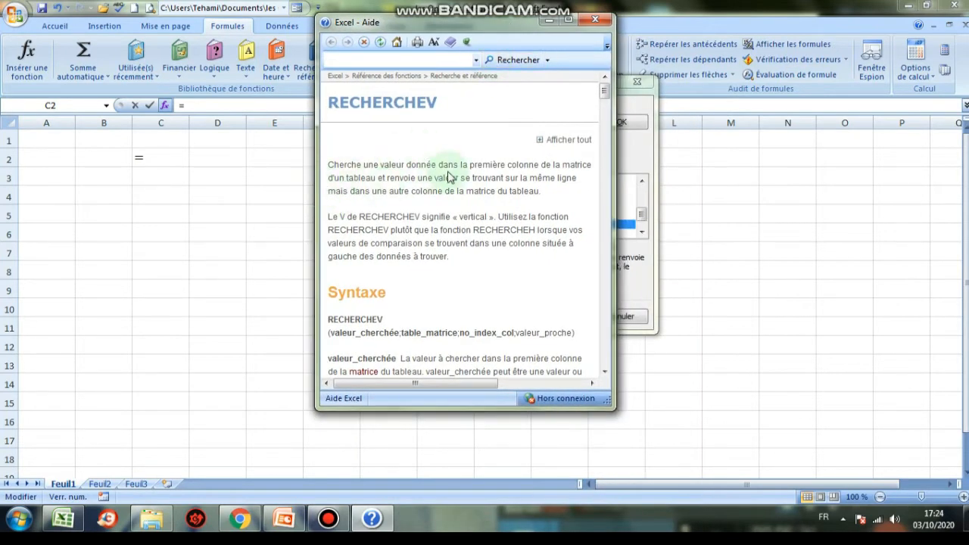
drag(605, 96, 606, 128)
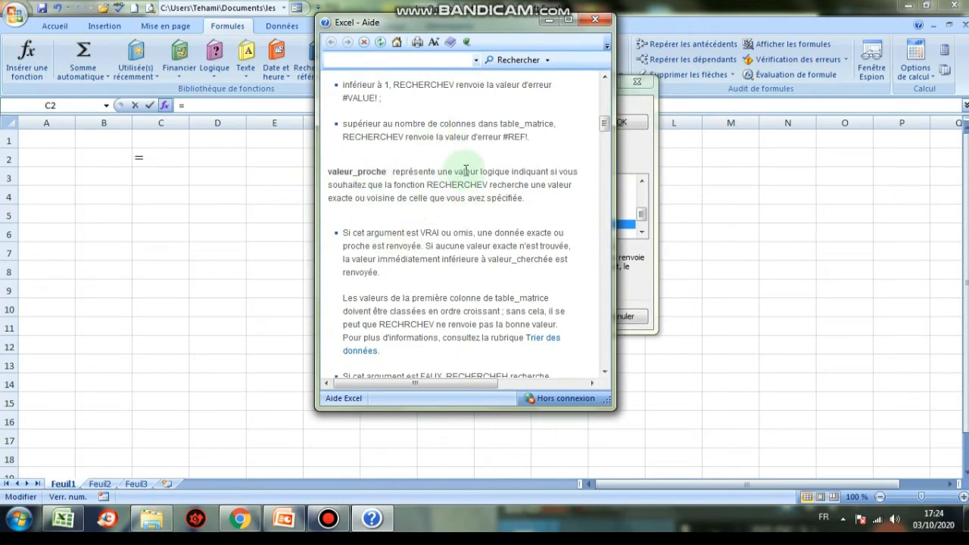
drag(607, 129, 608, 184)
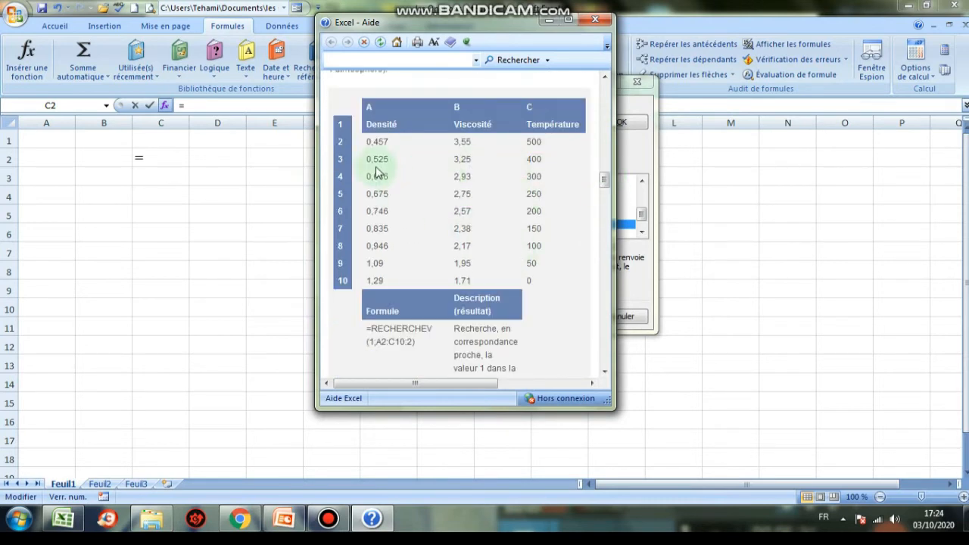
drag(606, 185, 600, 39)
click(595, 19)
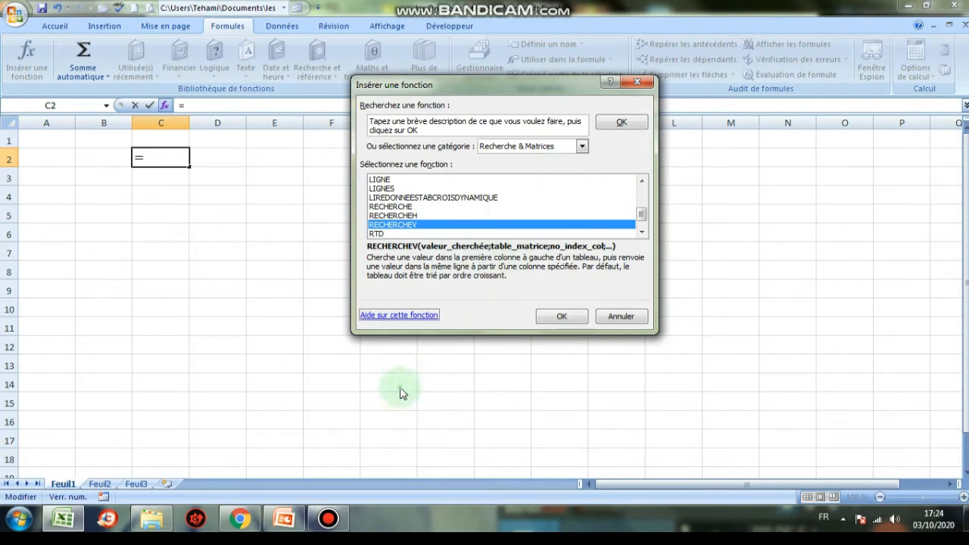
View the description of the SI function in the Logique category and leave the function dialog without inserting anything
click(582, 147)
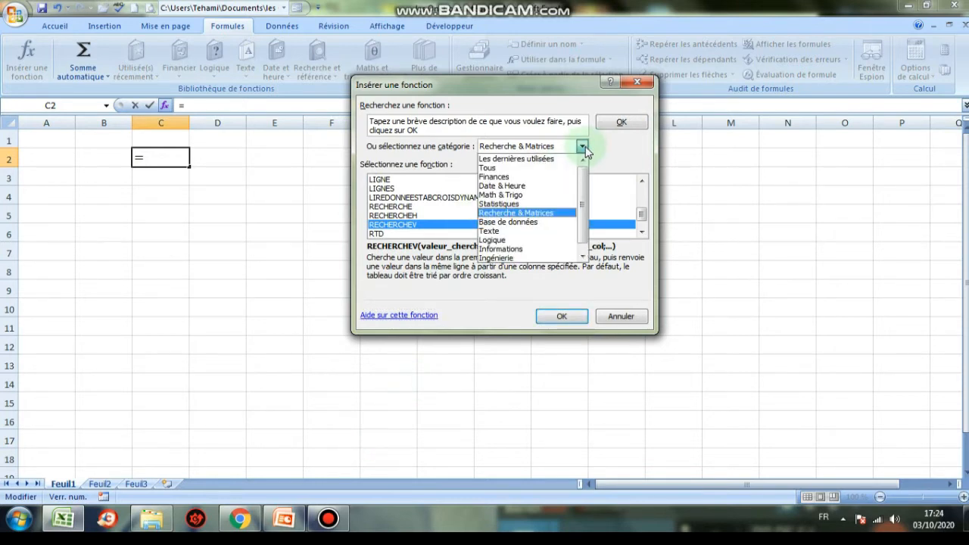
click(506, 242)
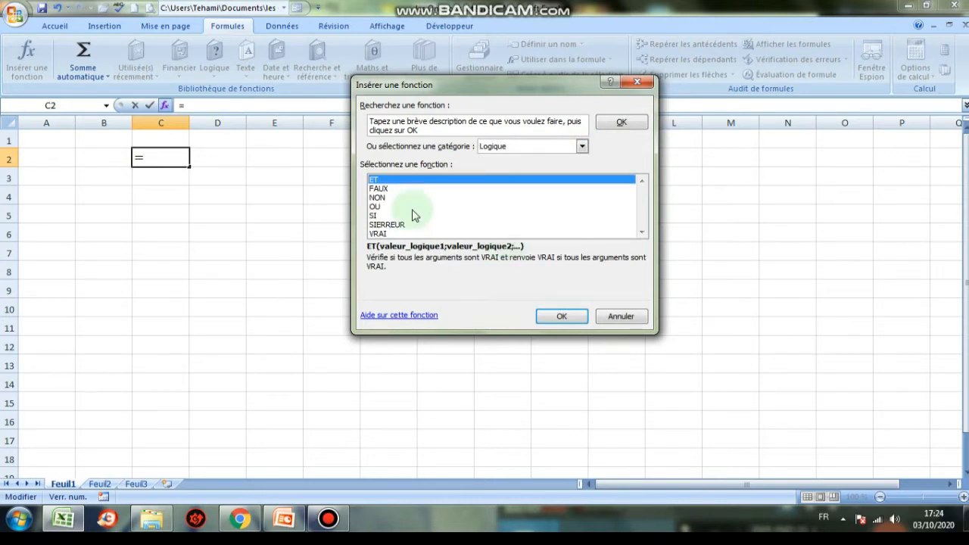
click(469, 217)
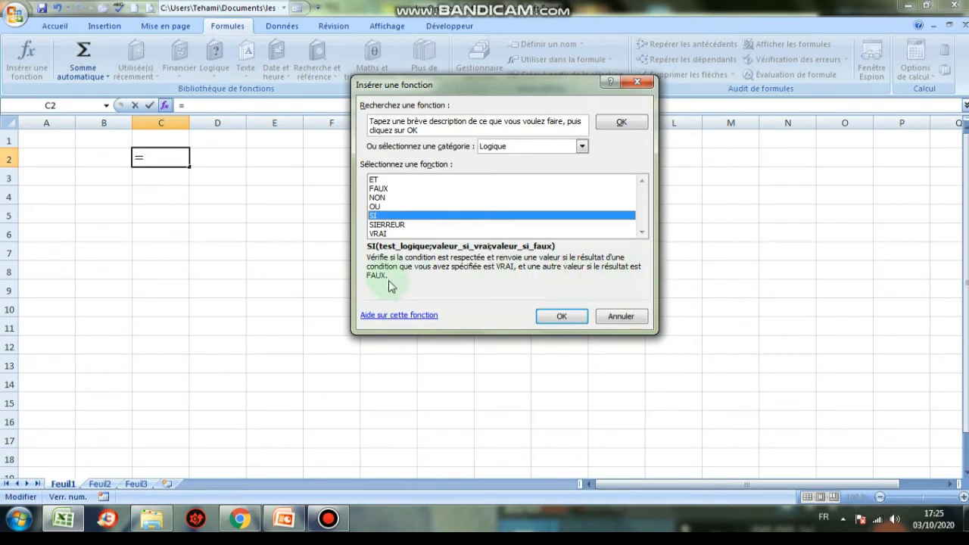
click(620, 317)
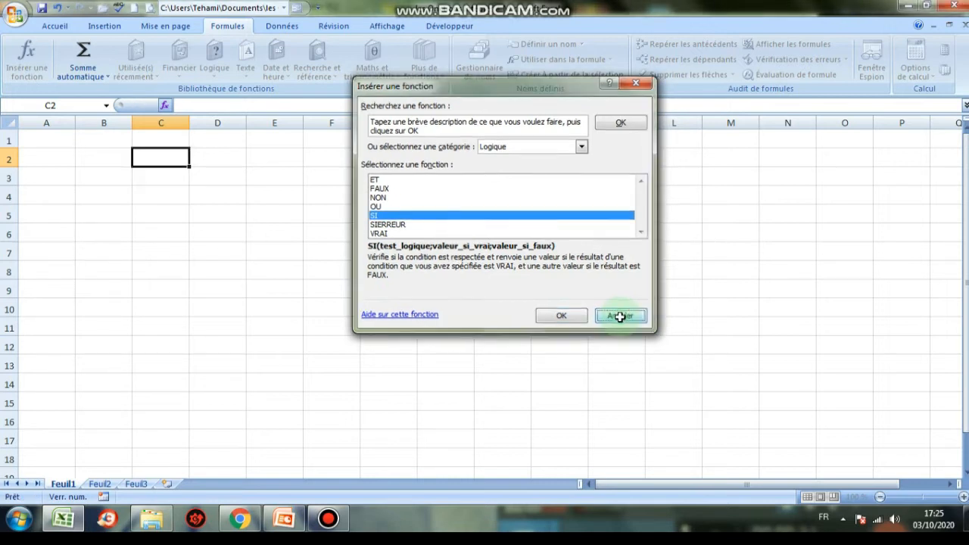
Enter 12 in cell E6 and 14 in cell F6
click(333, 238)
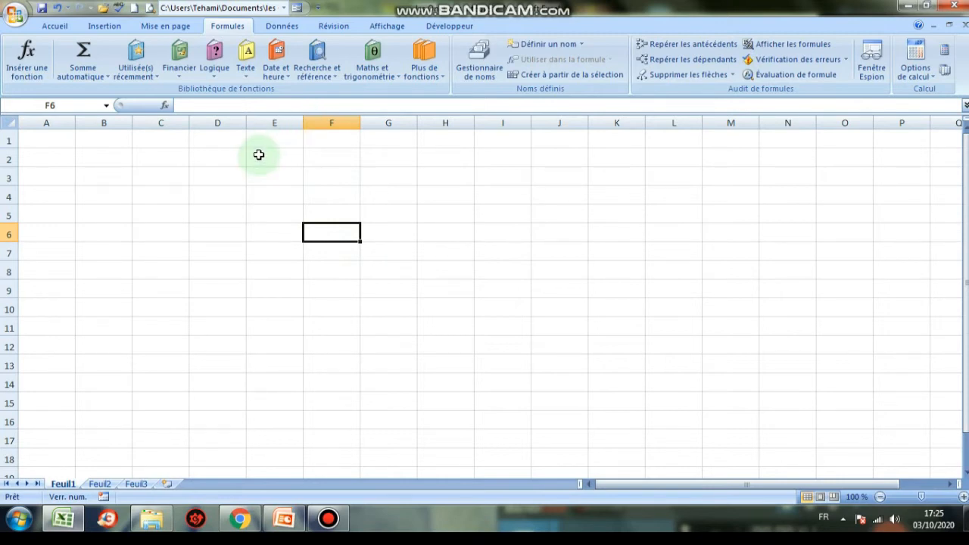
key(Up)
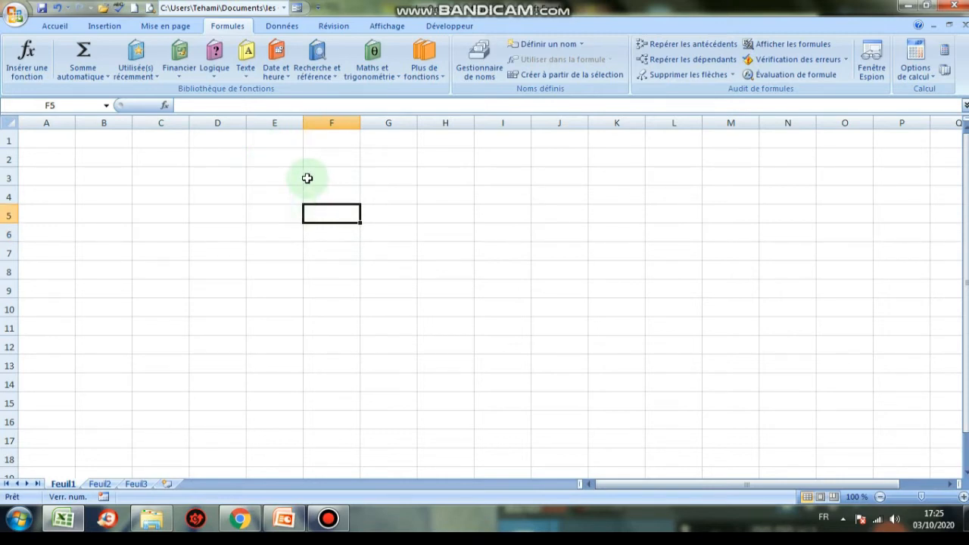
click(346, 227)
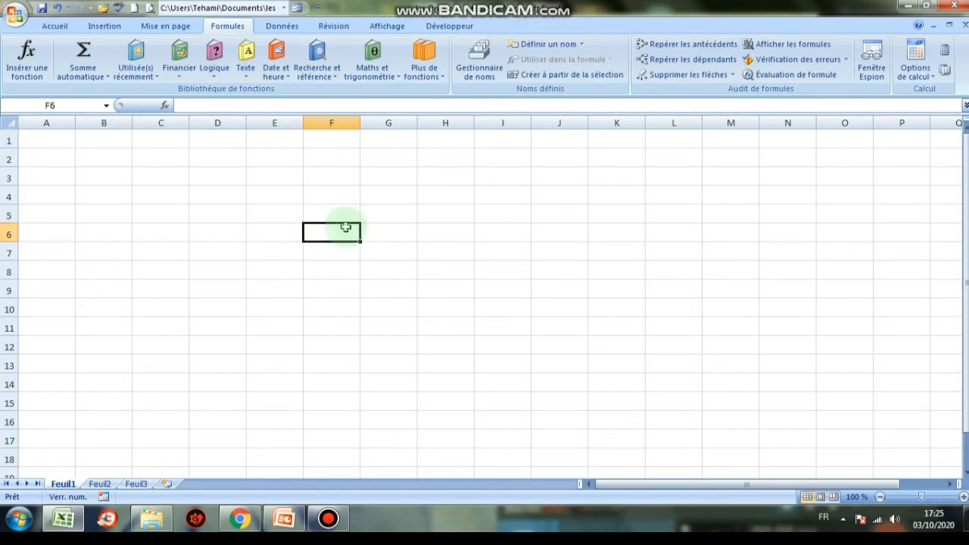
click(282, 236)
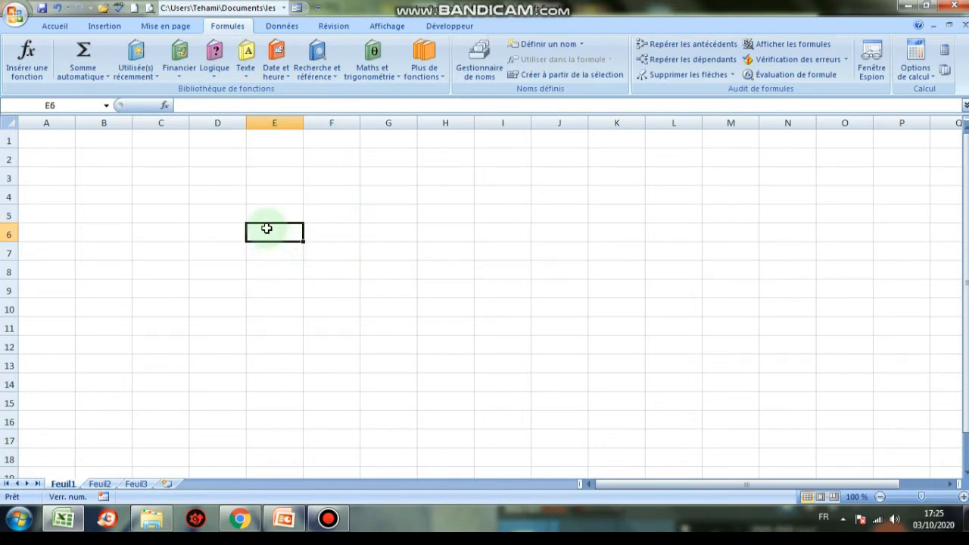
text(12)
key(Tab)
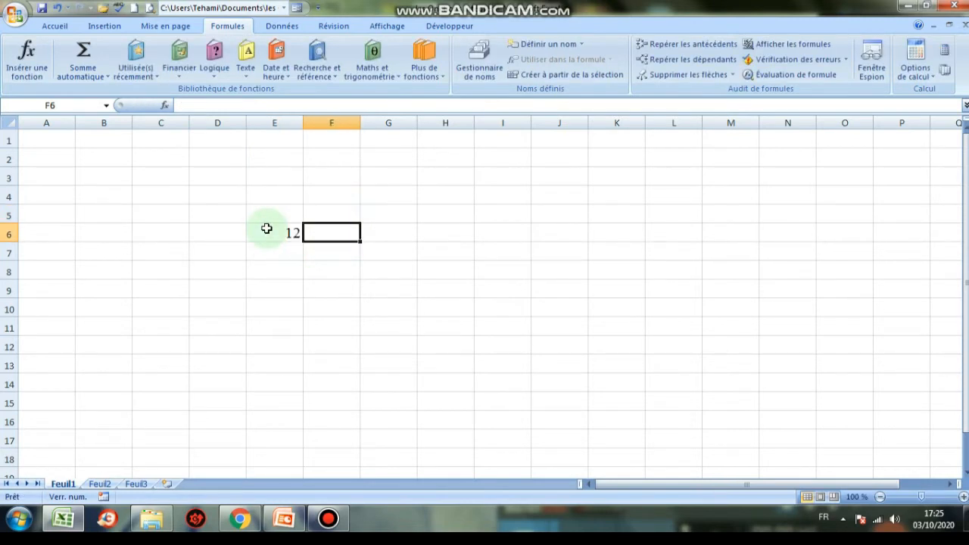
text(14)
key(Return)
key(Return)
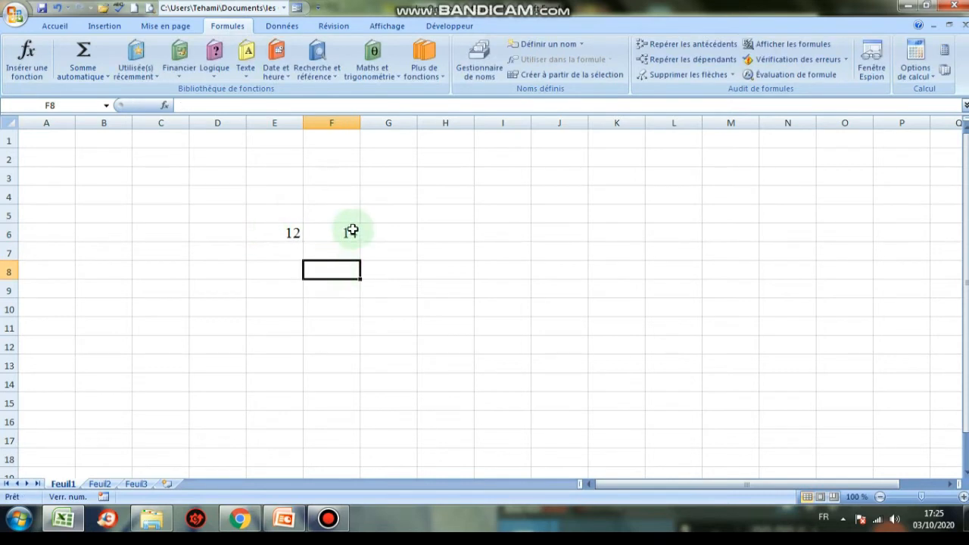
click(385, 235)
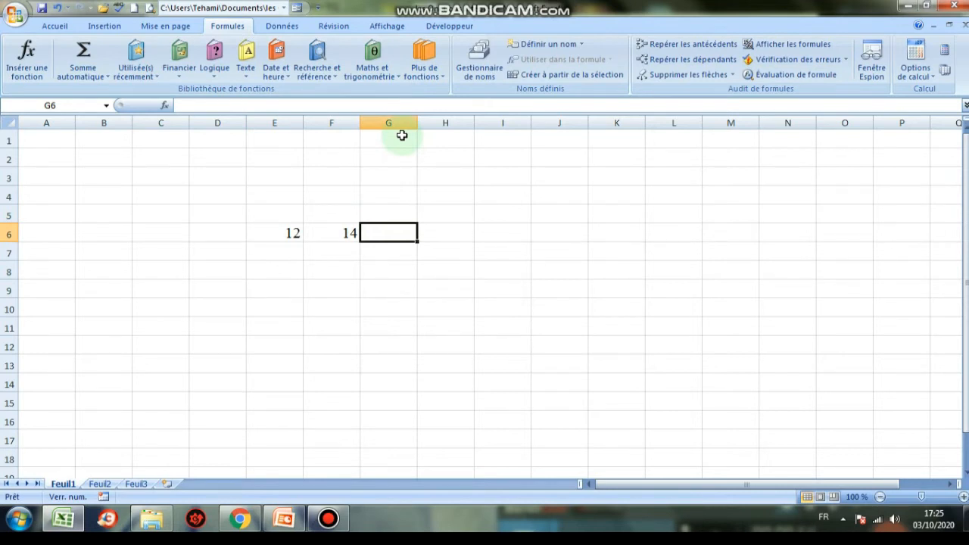
text(=)
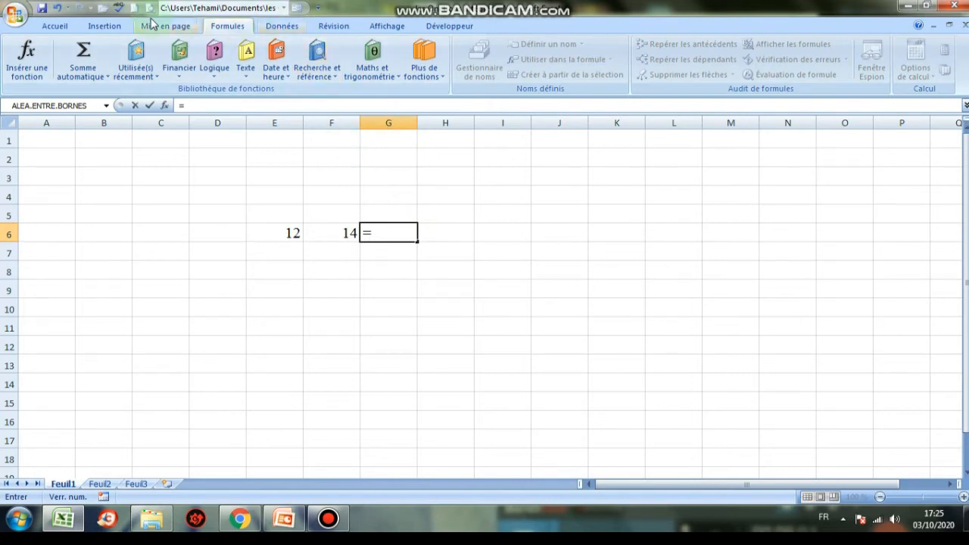
click(55, 26)
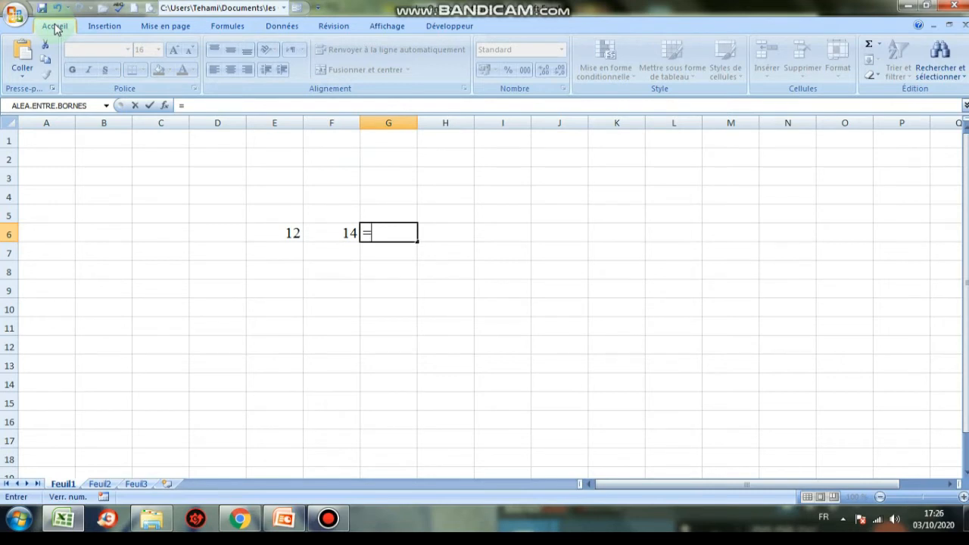
click(227, 28)
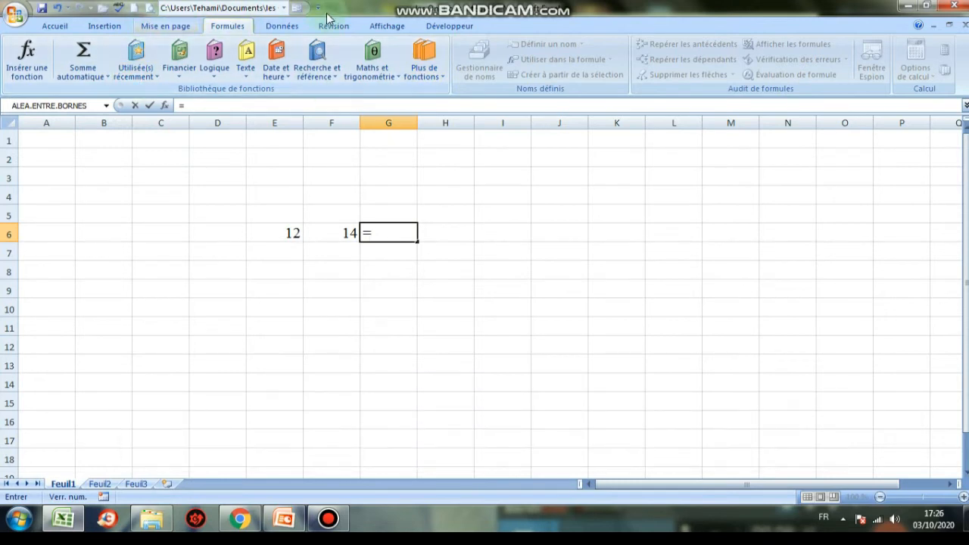
click(399, 81)
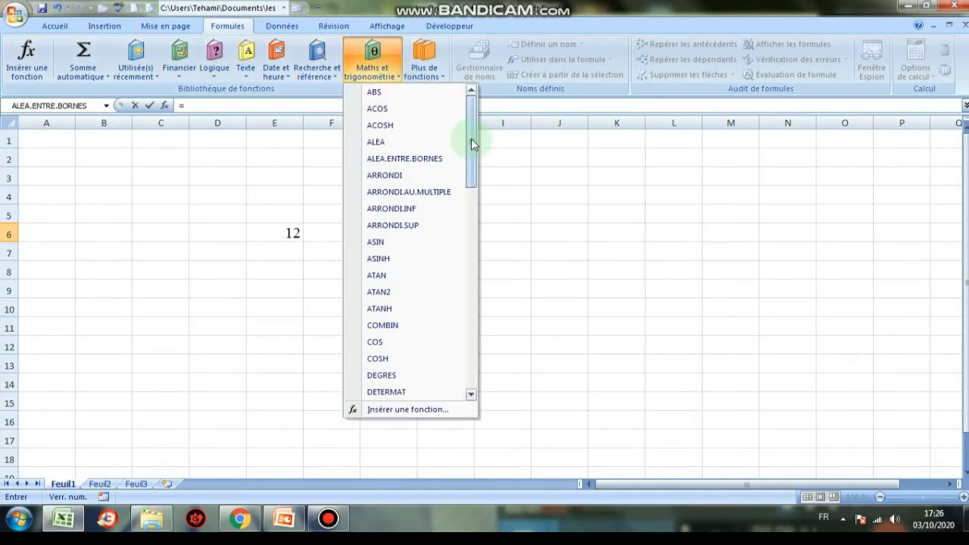
drag(470, 138, 471, 223)
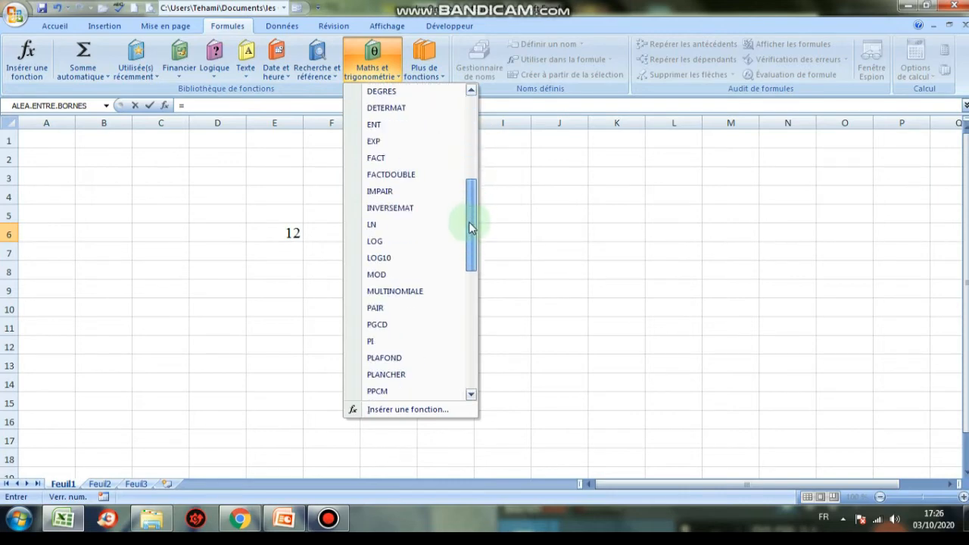
click(402, 212)
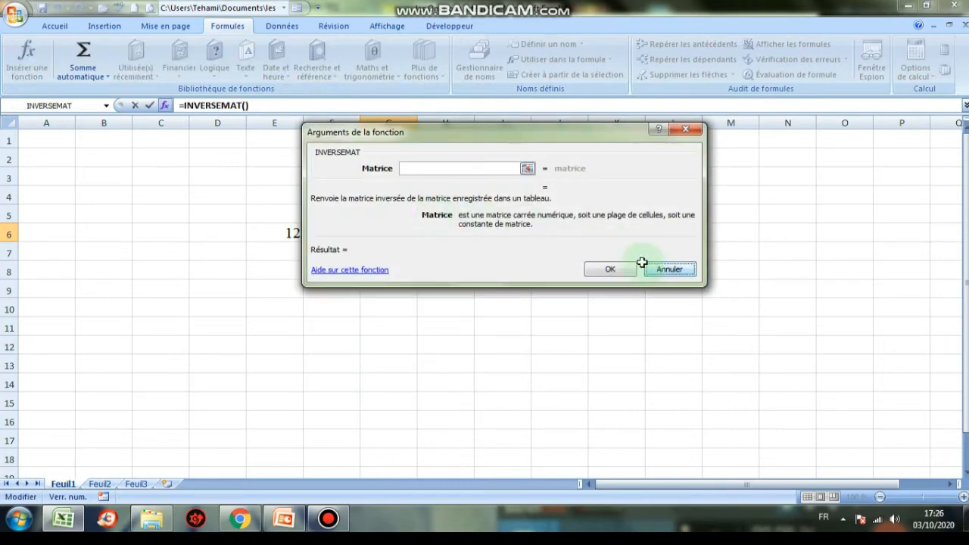
click(669, 269)
Insert the Maths et trigonométrie function SOMME in cell G6 to add the range E6:F6
click(397, 75)
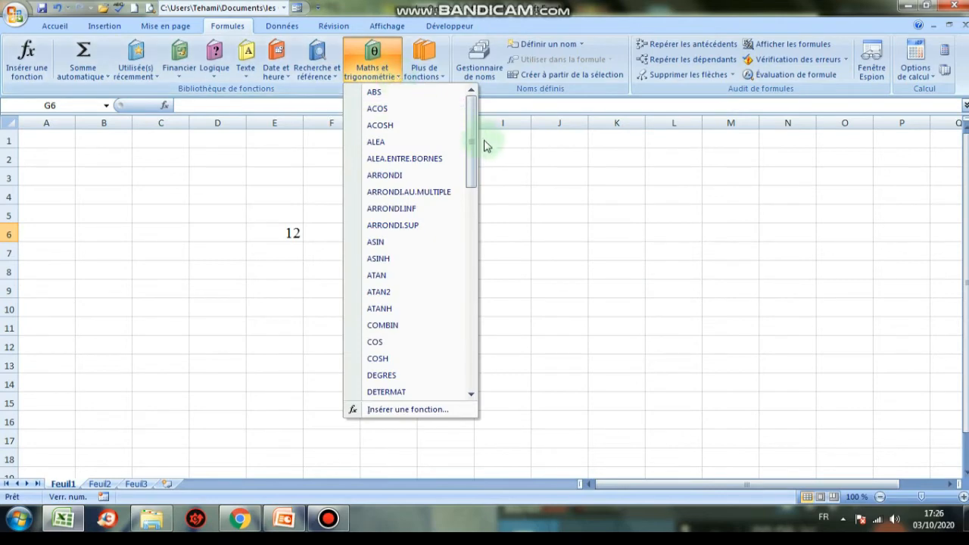
drag(469, 130, 472, 284)
click(408, 322)
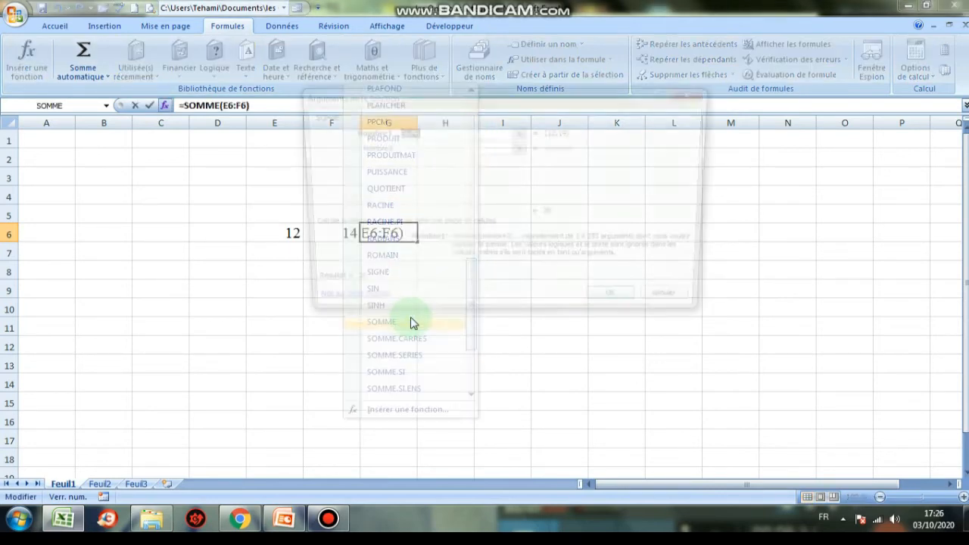
drag(498, 95, 699, 145)
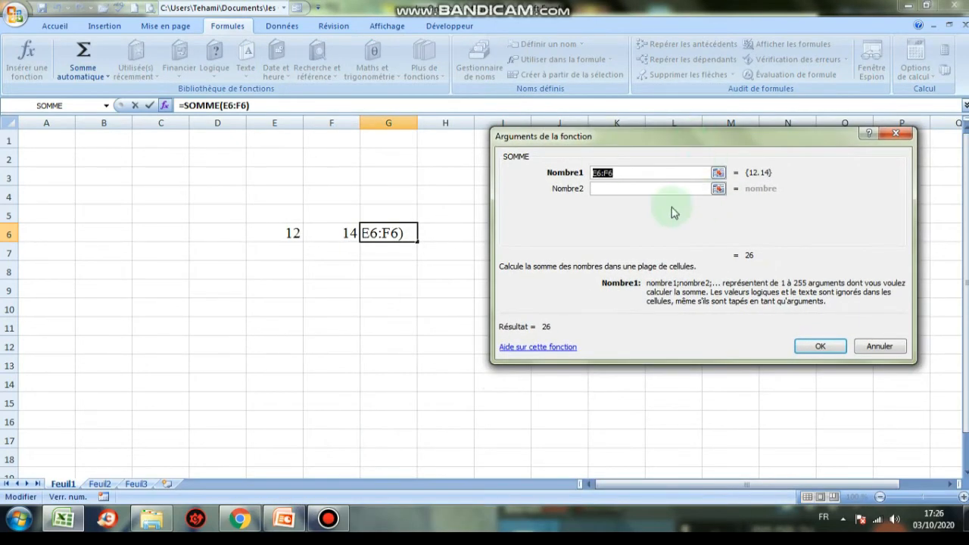
drag(641, 132, 614, 115)
click(634, 154)
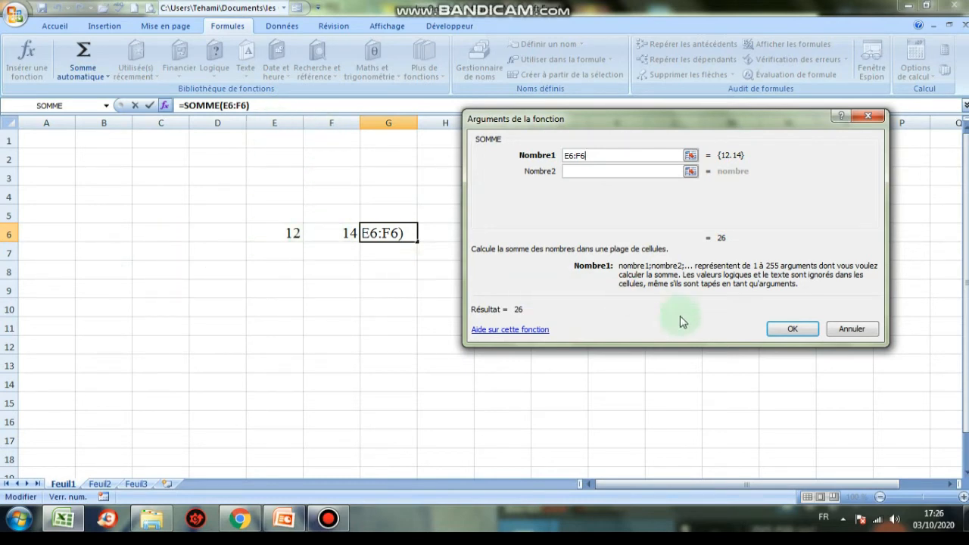
click(792, 329)
click(496, 285)
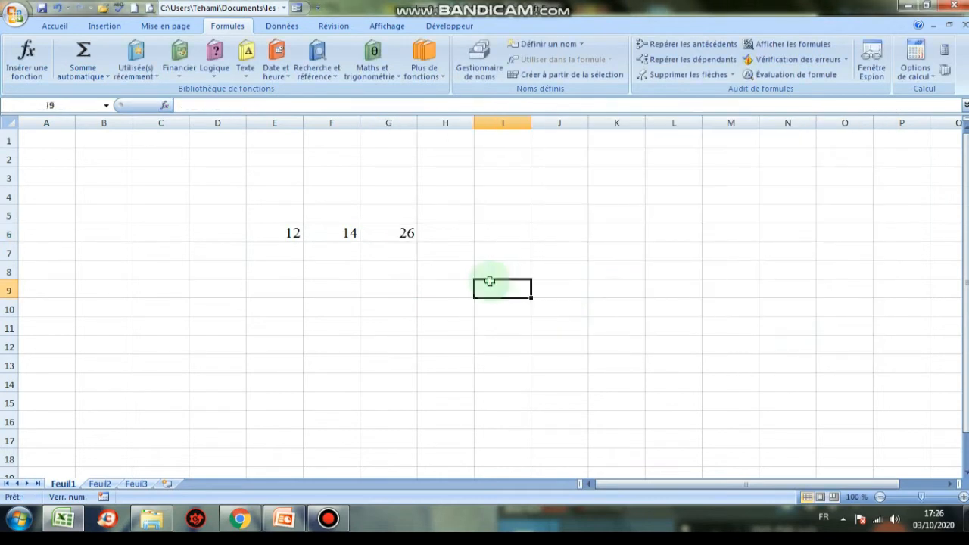
click(388, 236)
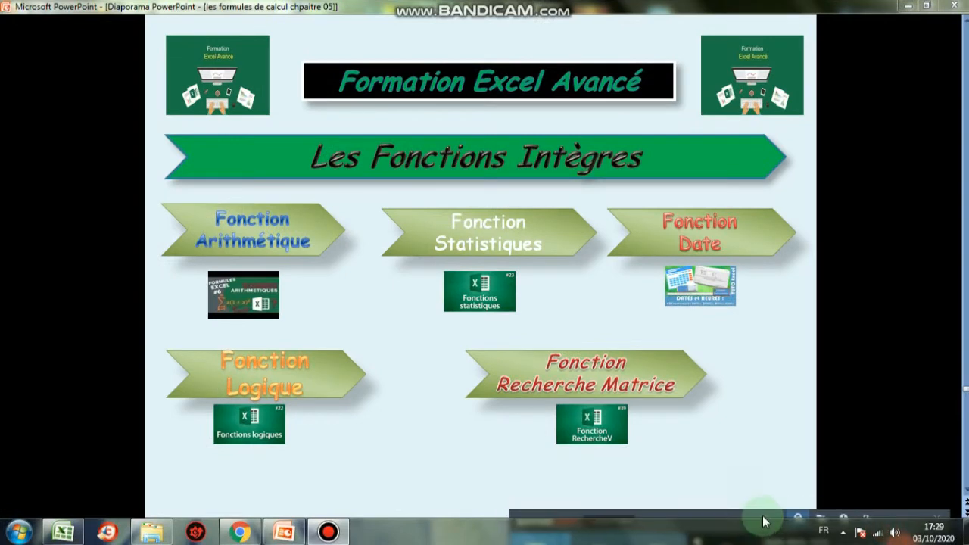
Advance the PowerPoint slideshow to the slide headed IV) Les Fonctions Intègres
click(691, 442)
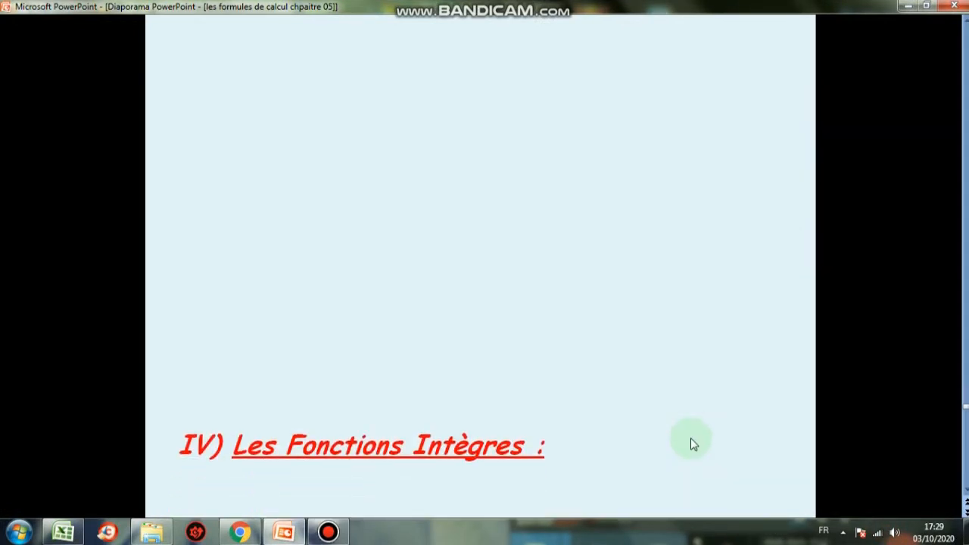
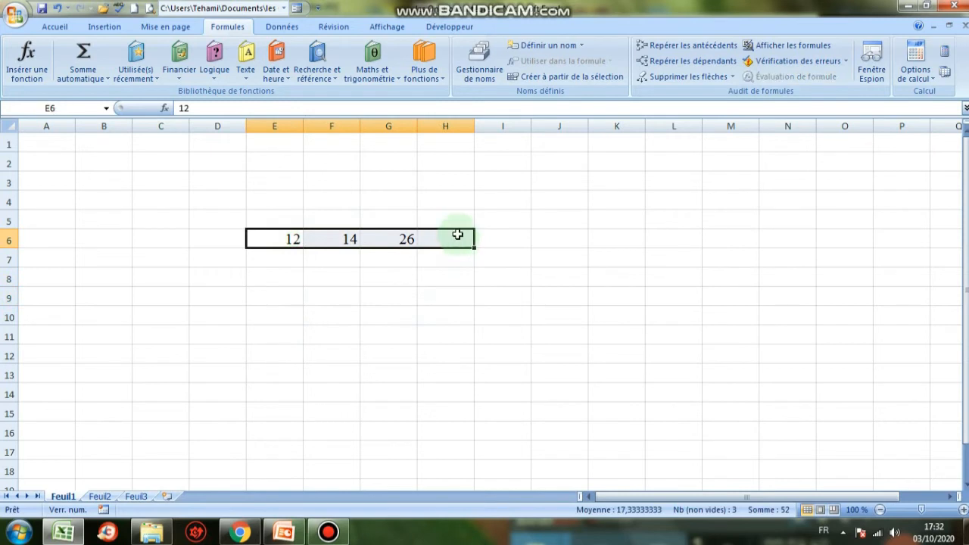
Clear cells E6:H6 in the Excel sheet and enter 12, 14, 14, 12 and 41 across cells E7:I7
key(Delete)
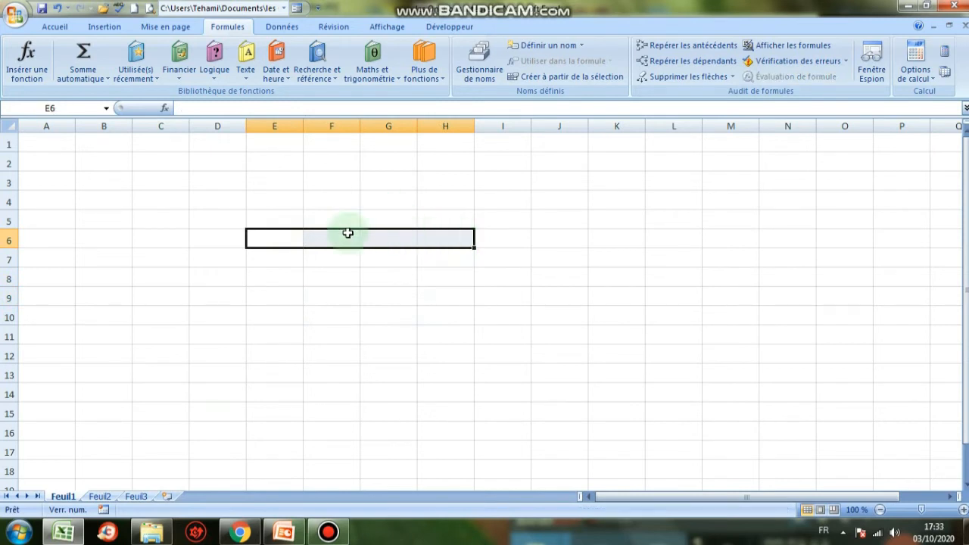
click(301, 221)
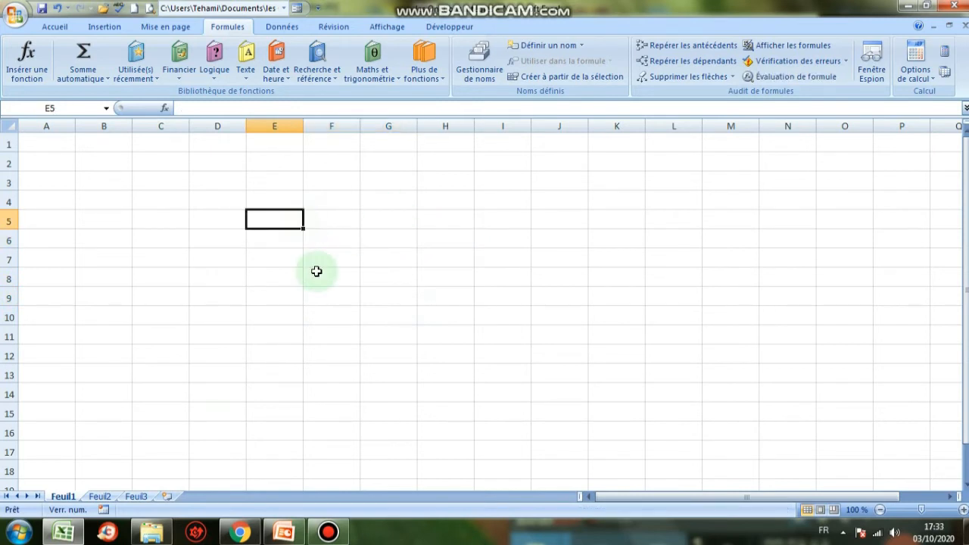
click(270, 261)
text(12)
key(Tab)
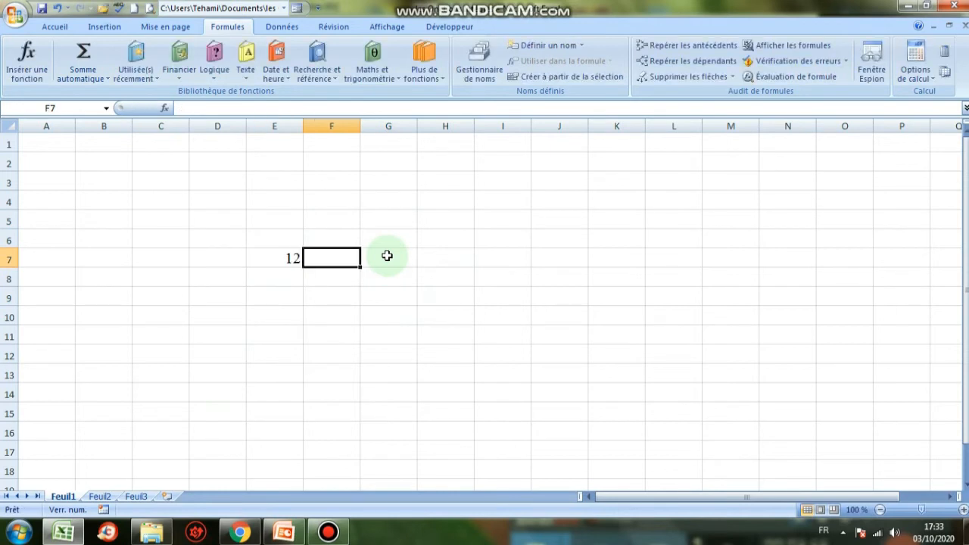
text(14)
key(Tab)
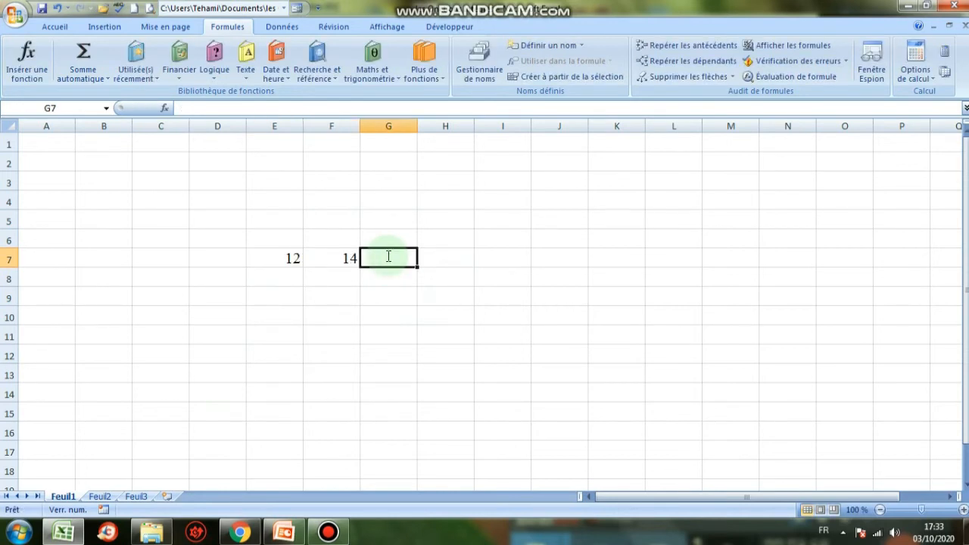
text(14)
key(Tab)
text(12)
key(Tab)
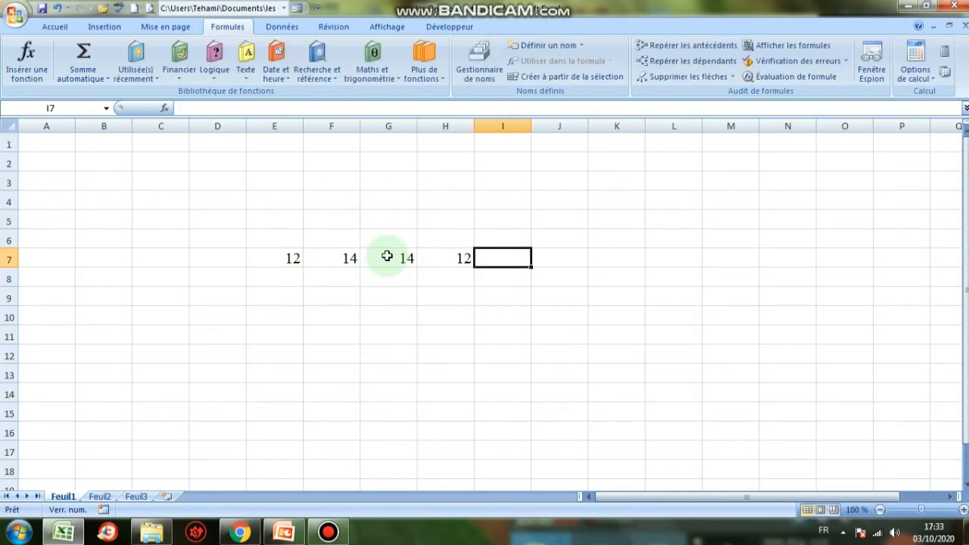
text(41)
key(Tab)
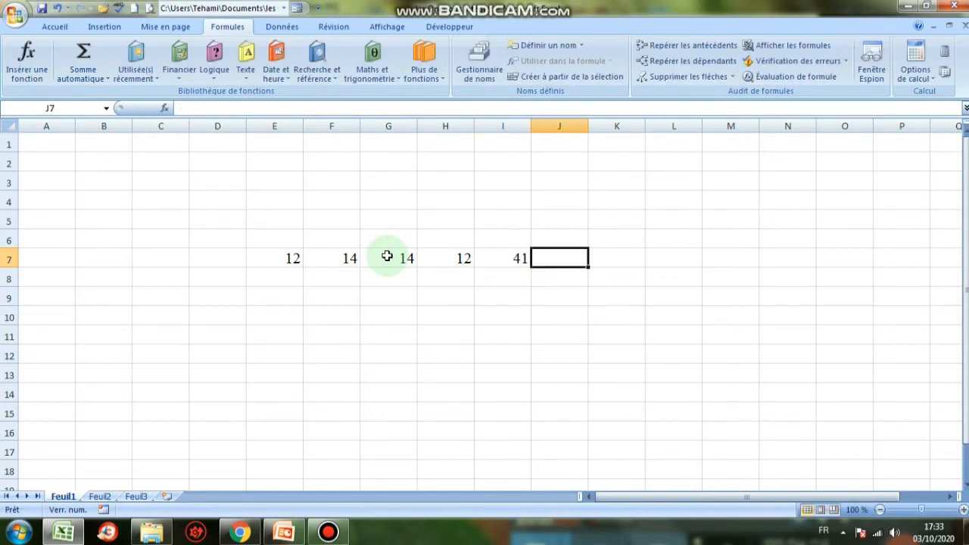
Enter 14, 14, 14, 12 and 14 across cells E13:I13
click(292, 373)
text(14)
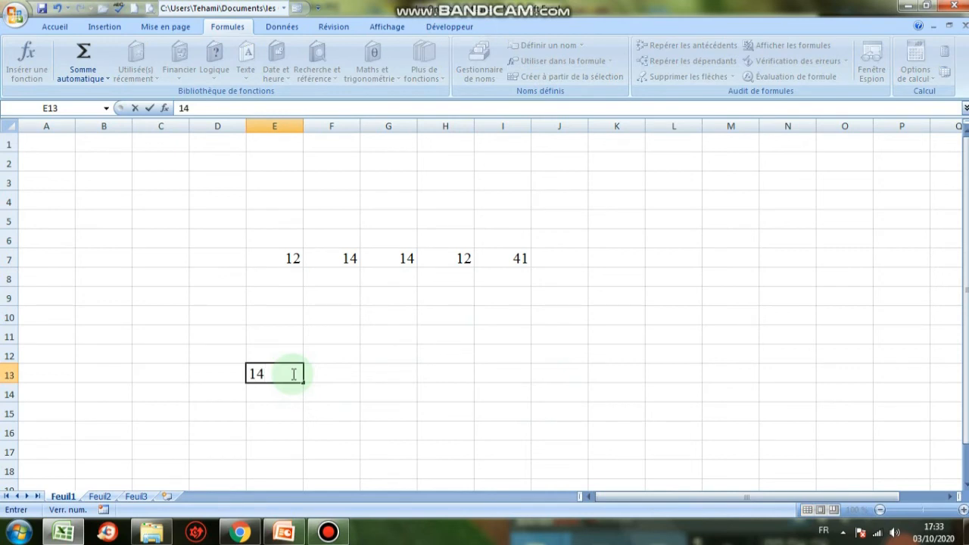
key(Escape)
key(Tab)
text(14)
key(Tab)
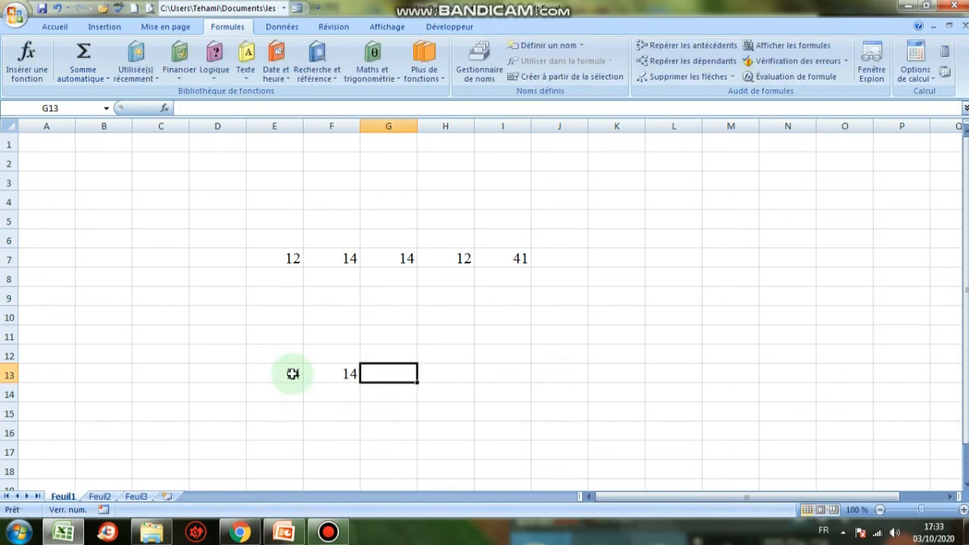
text(14)
key(Tab)
text(12)
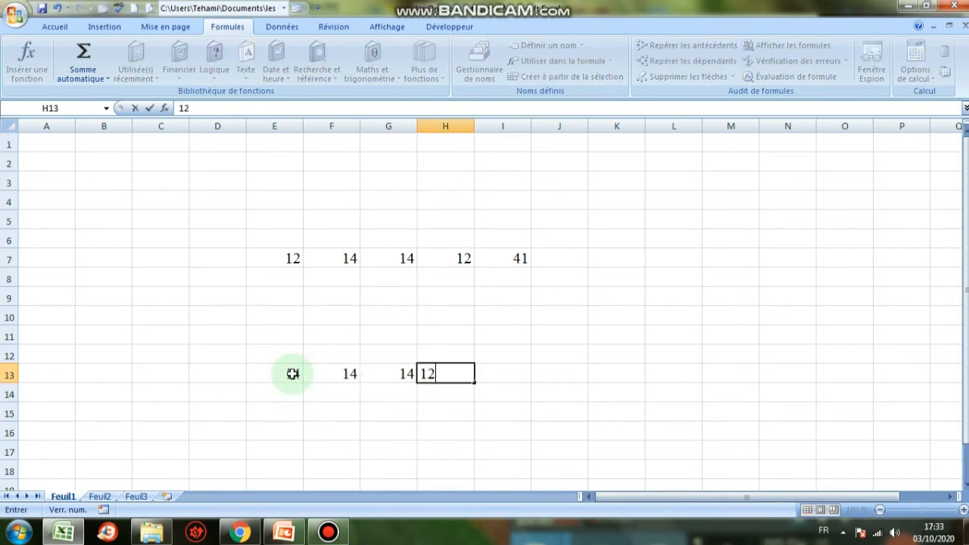
key(Tab)
text(14)
key(Tab)
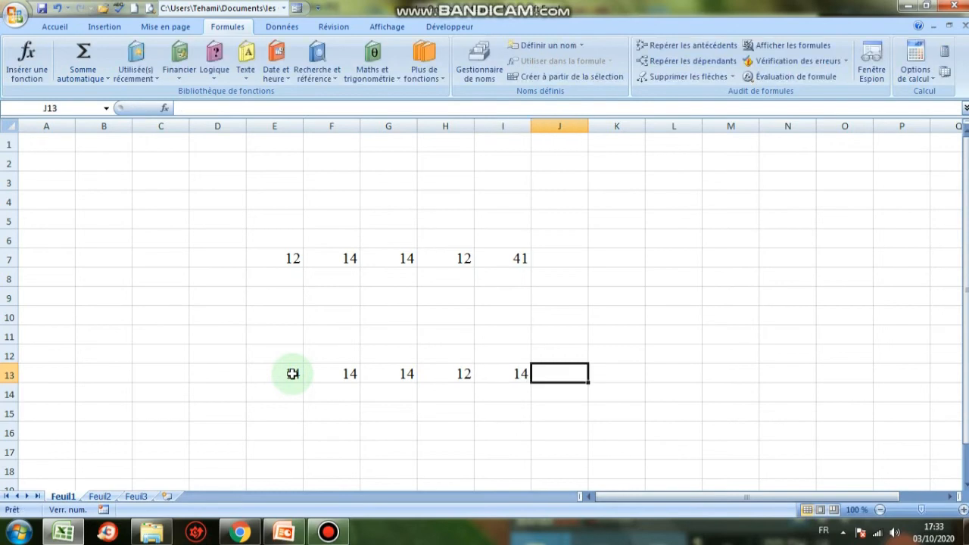
Enter 14, 12, 10, 14 and 14 across cells E17:I17
click(284, 451)
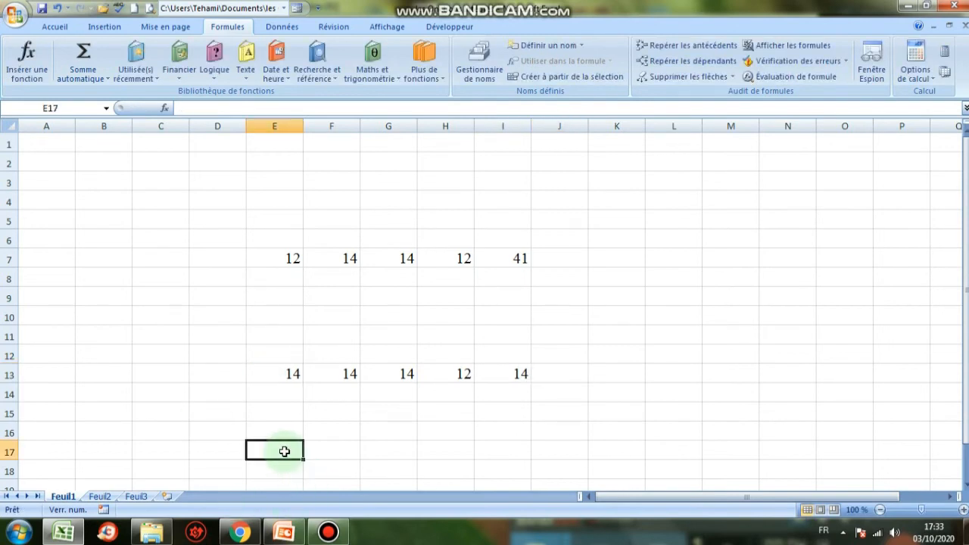
text(14)
key(Tab)
text(12)
key(Tab)
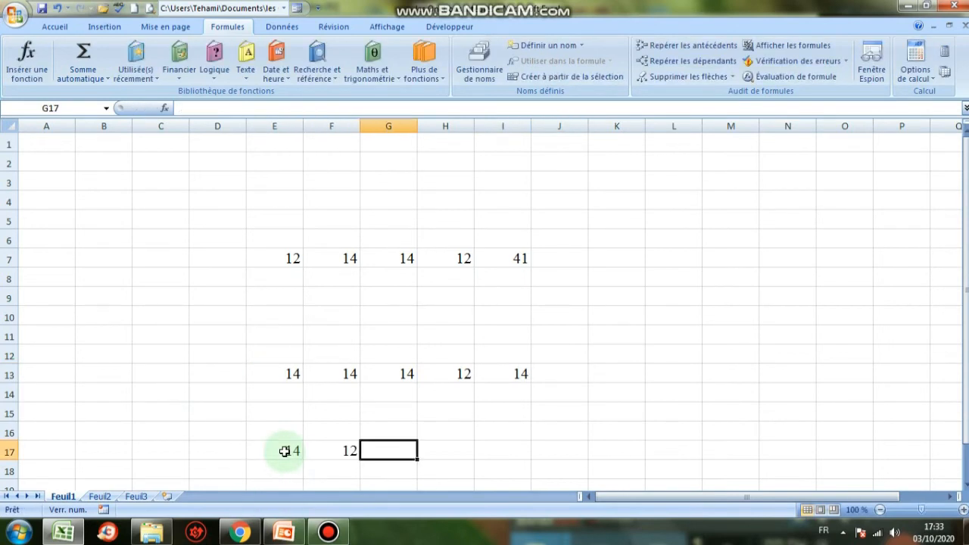
text(10)
key(Tab)
text(14)
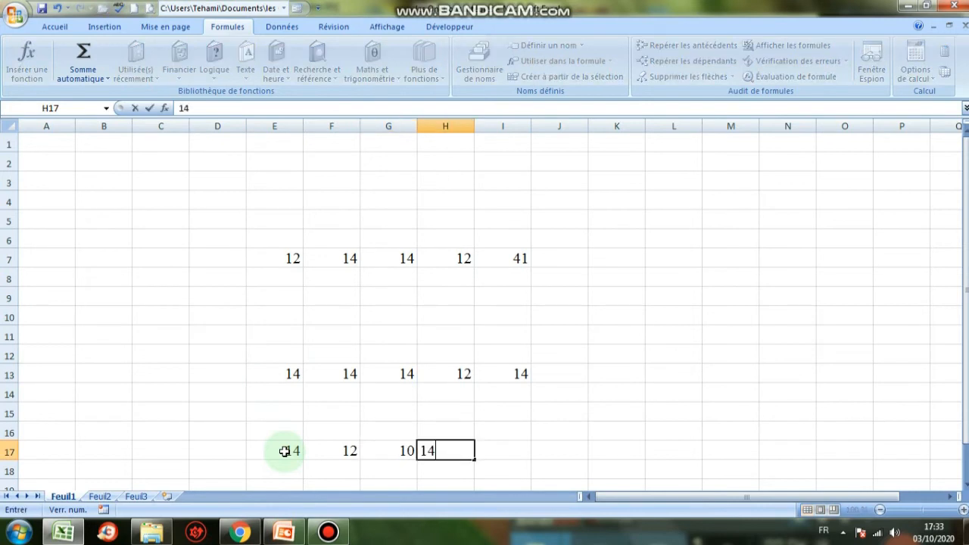
key(Tab)
text(14)
key(Tab)
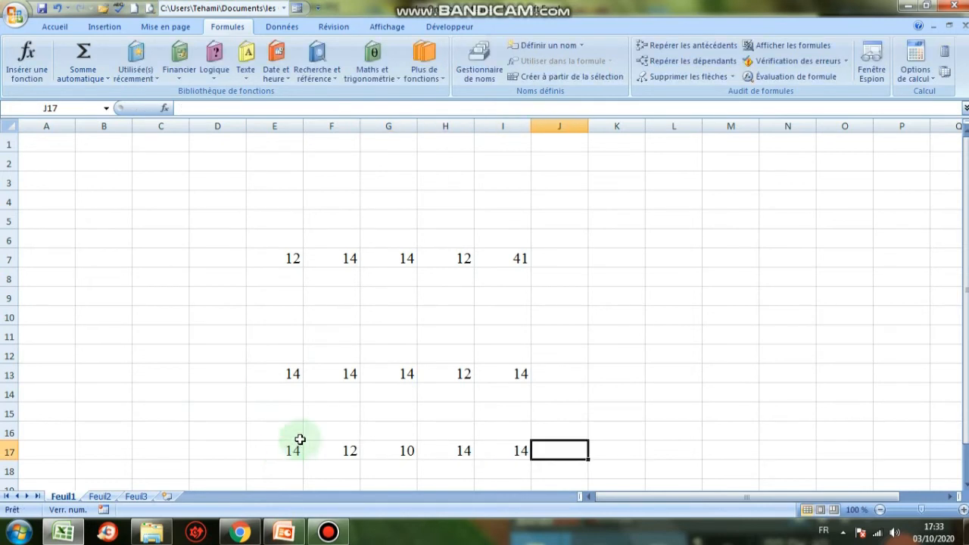
Change the value in cell G7 to 15
click(571, 260)
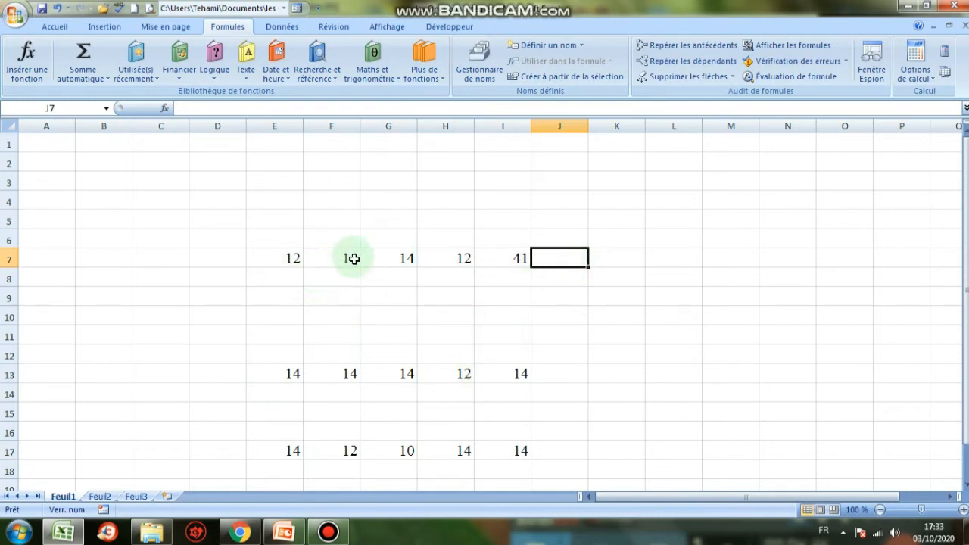
click(408, 256)
text(15)
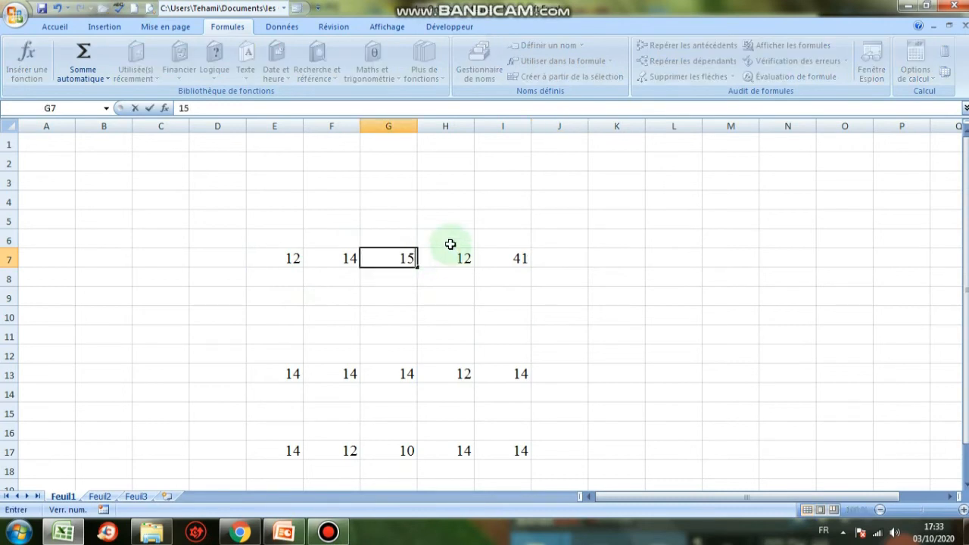
click(450, 307)
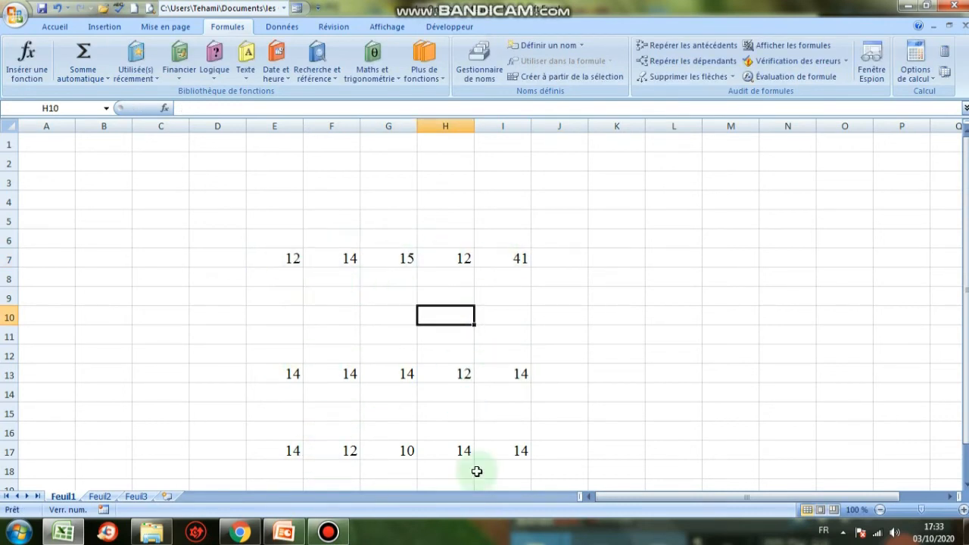
Start a SOMME formula in cell J7 with the range E7:I7 as its first argument
click(550, 262)
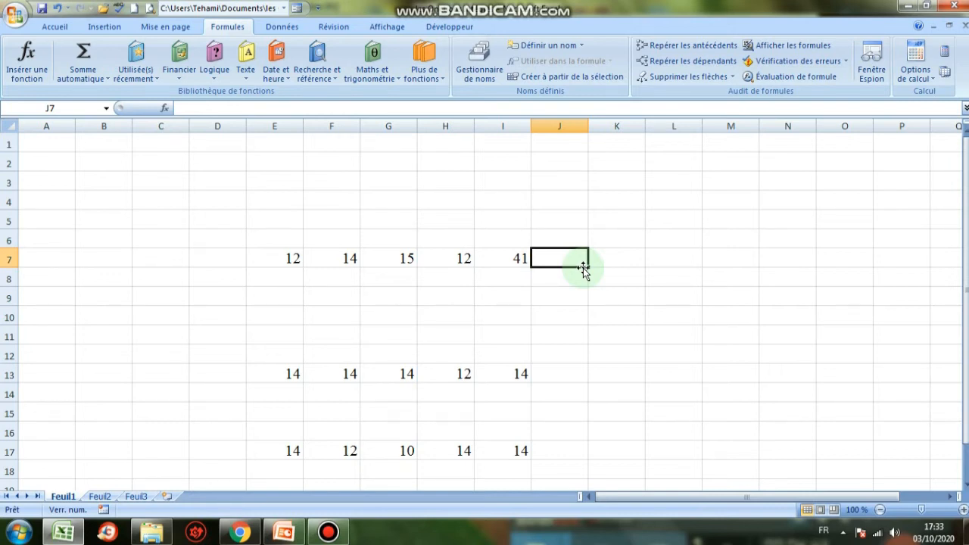
text(=)
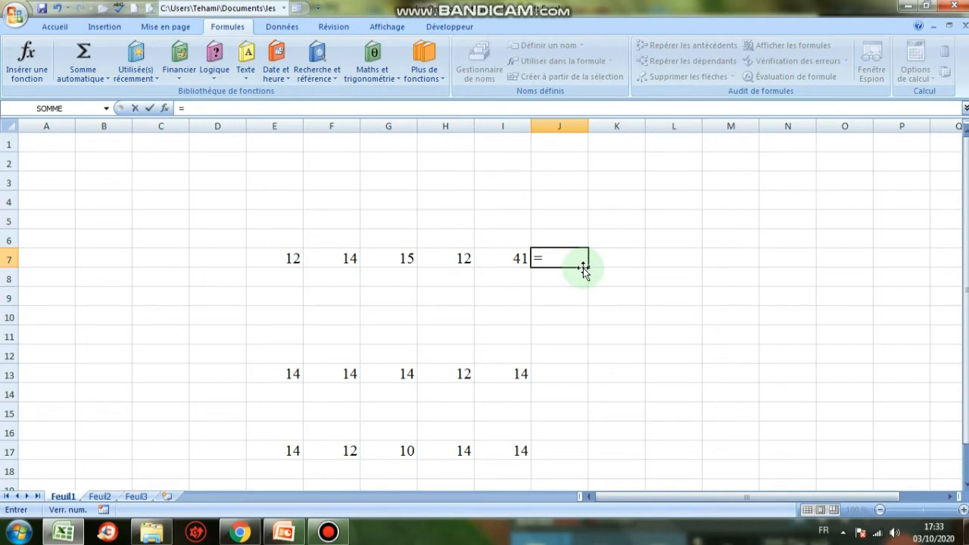
text(so)
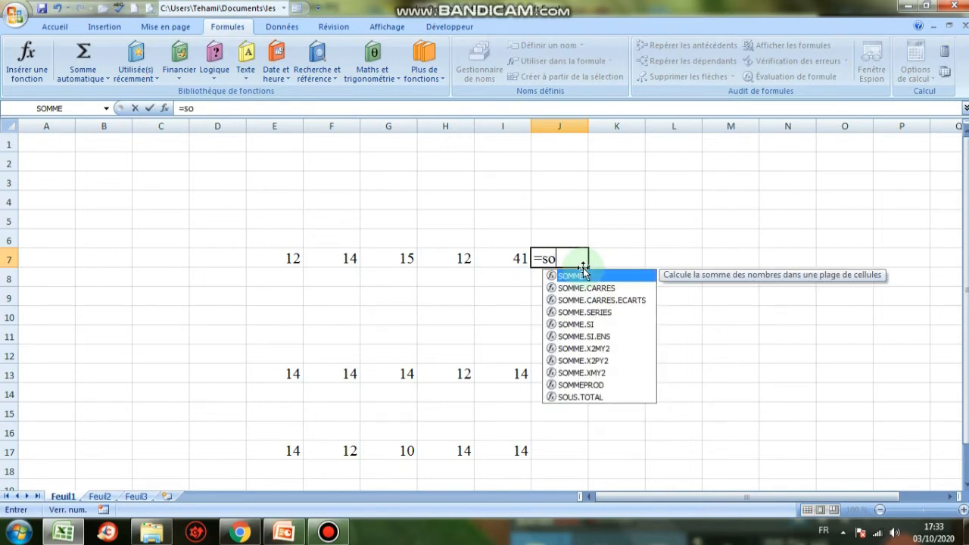
double_click(570, 277)
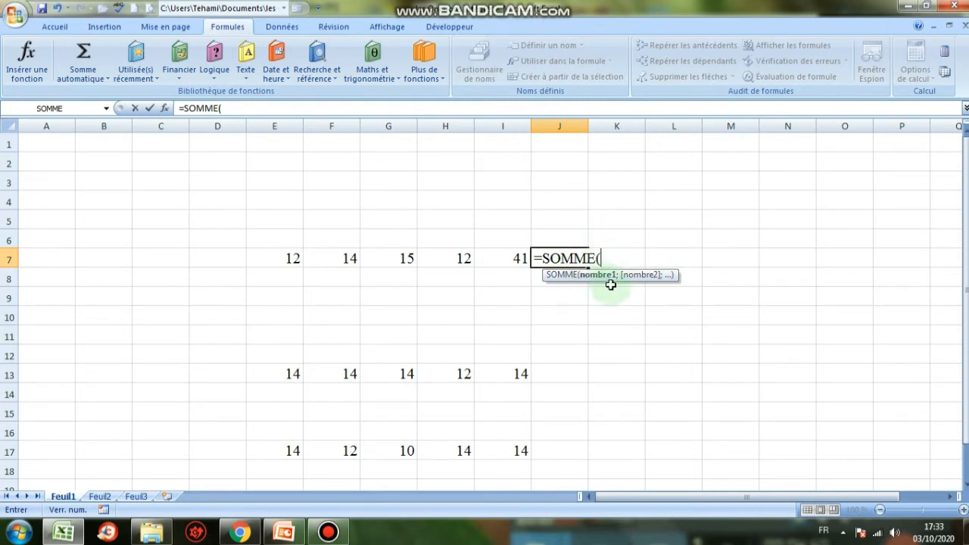
click(269, 257)
drag(270, 258, 498, 275)
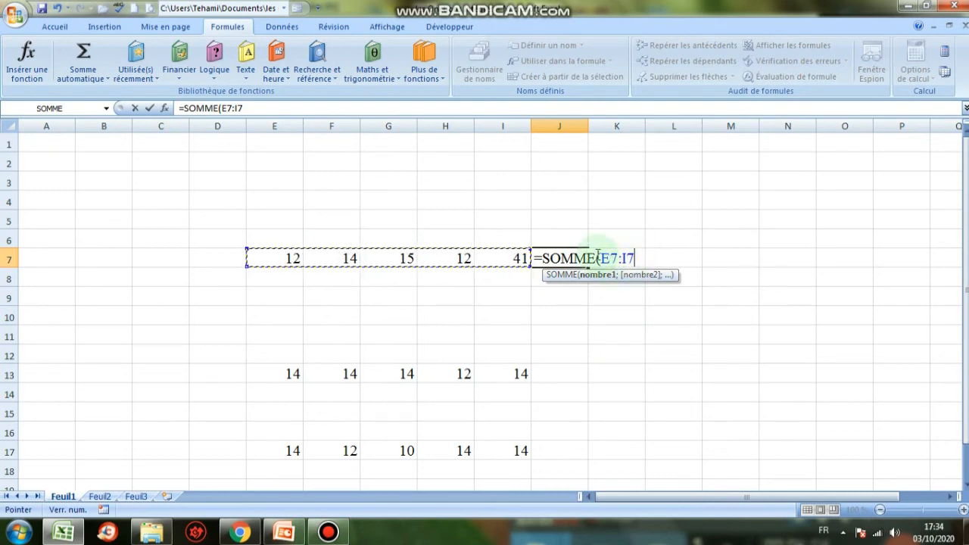
Switch to the PowerPoint slideshow to review the slide on function syntax, and return to the Excel workbook
click(286, 533)
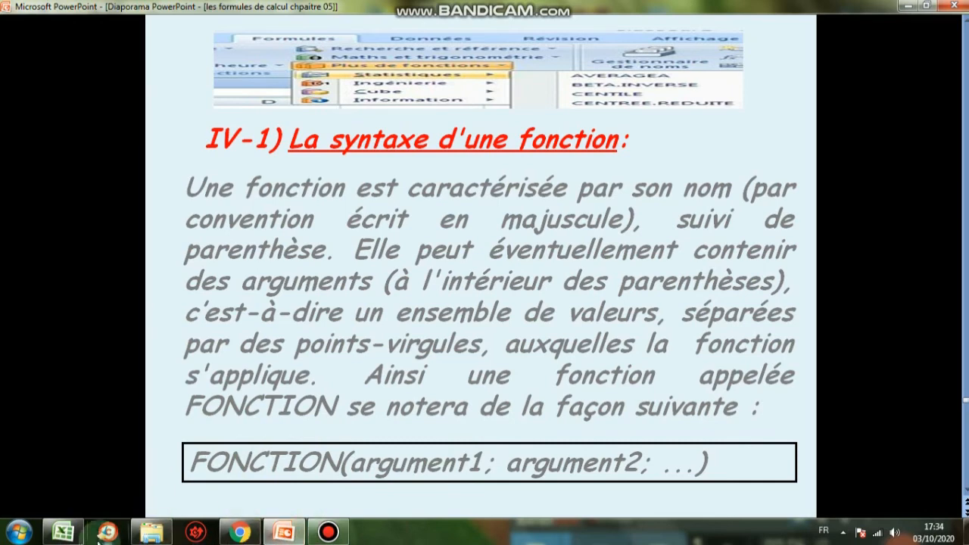
click(63, 532)
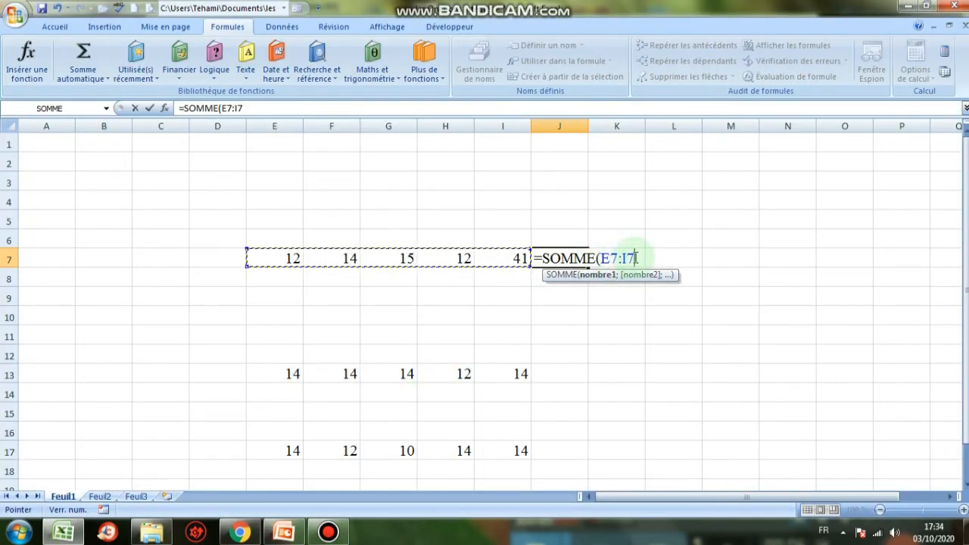
click(288, 532)
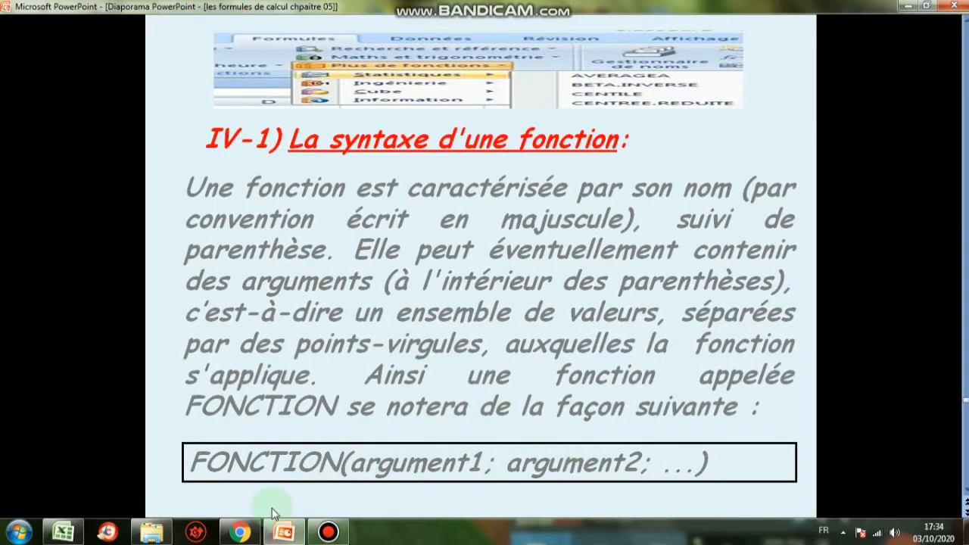
click(74, 534)
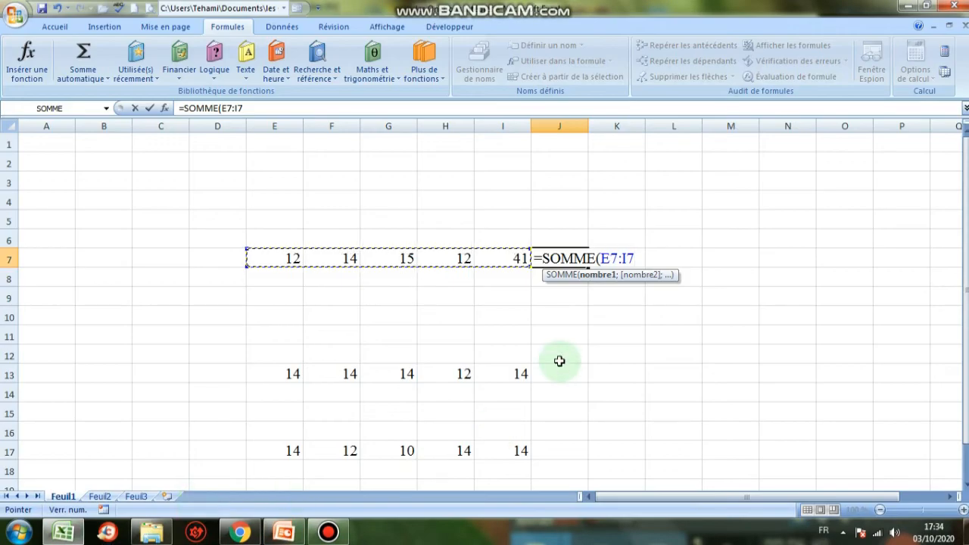
Complete J7's formula as =SOMME(E7:I7;E13:I13;E17:I17) by adding the other two rows as arguments
text(;)
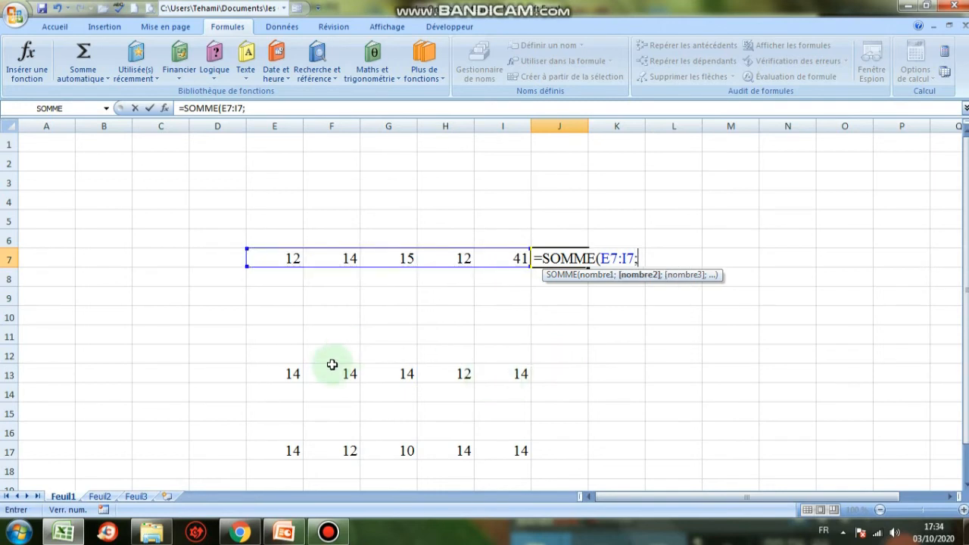
drag(276, 374, 519, 376)
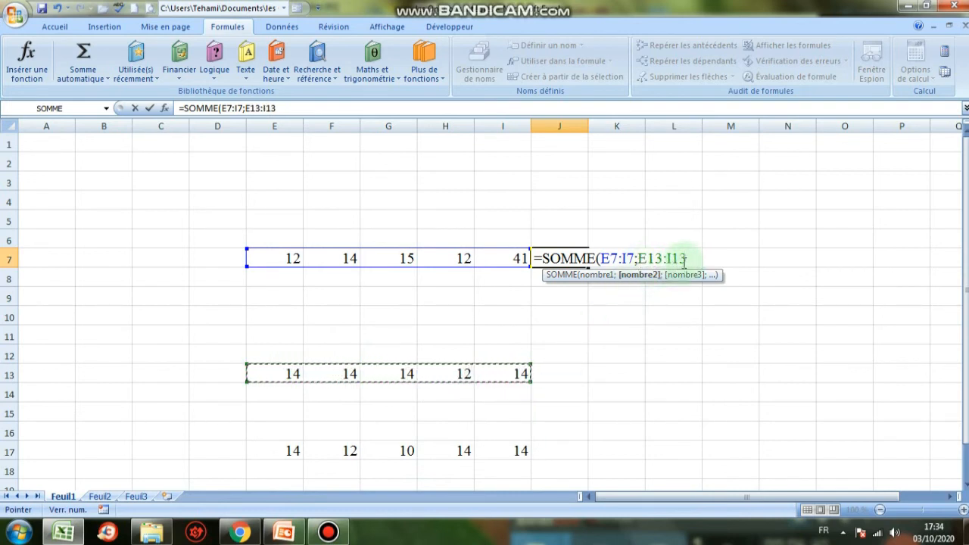
drag(267, 375, 505, 374)
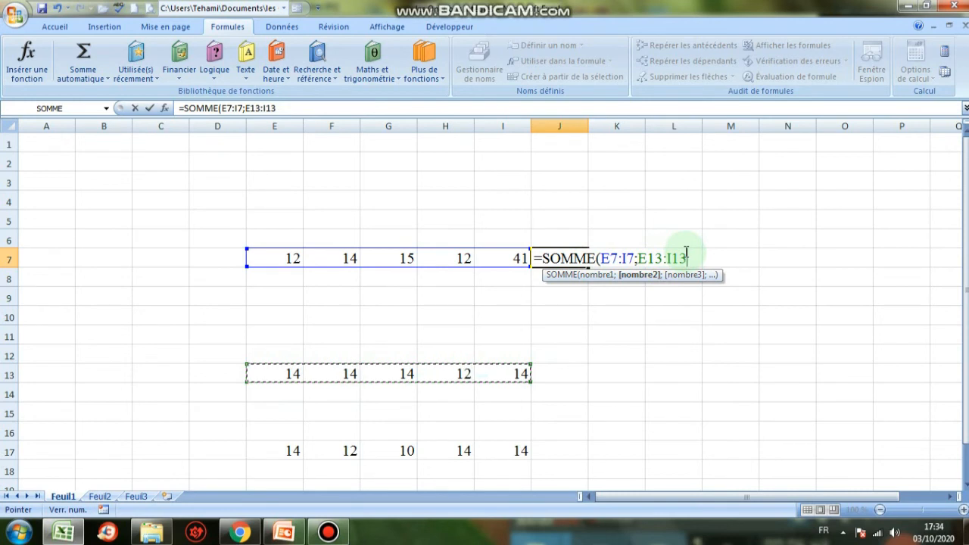
text(;)
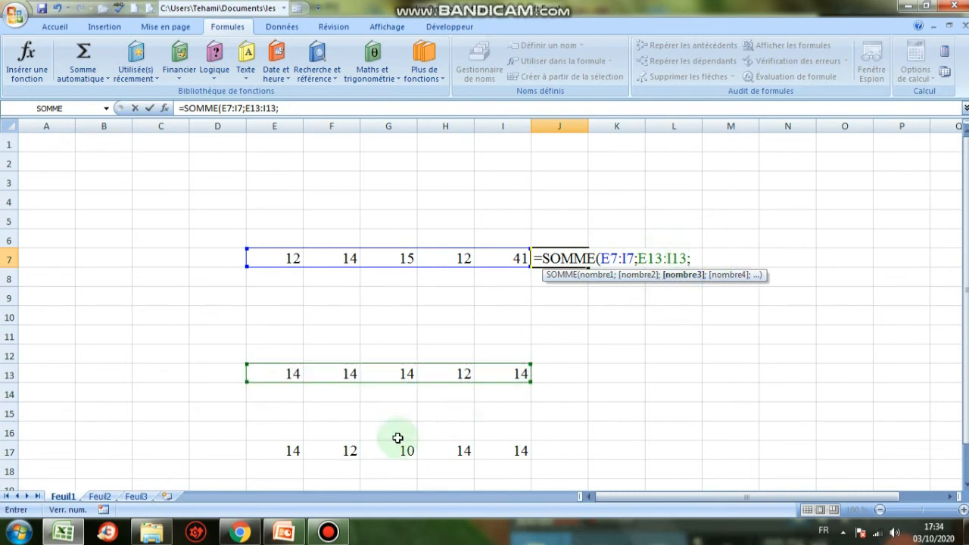
click(300, 444)
drag(300, 444, 522, 452)
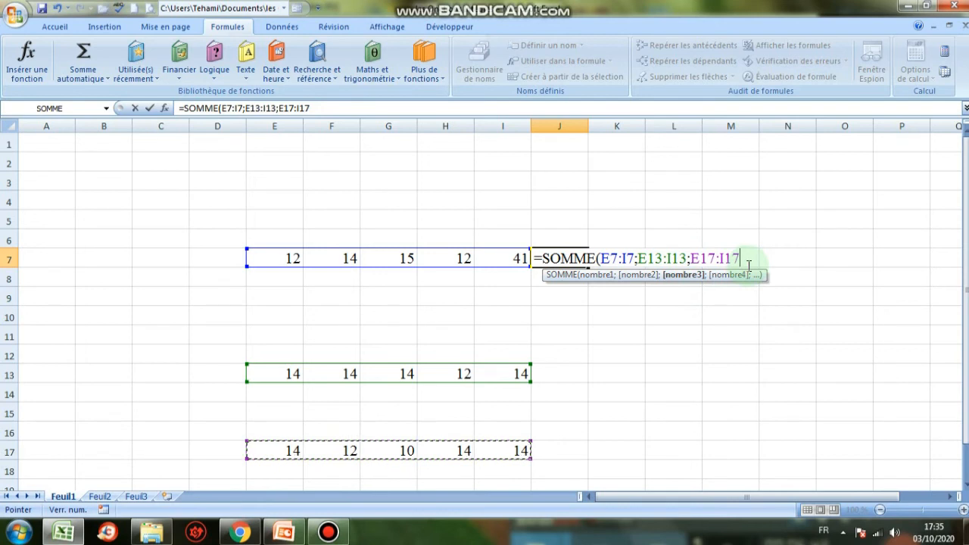
text())
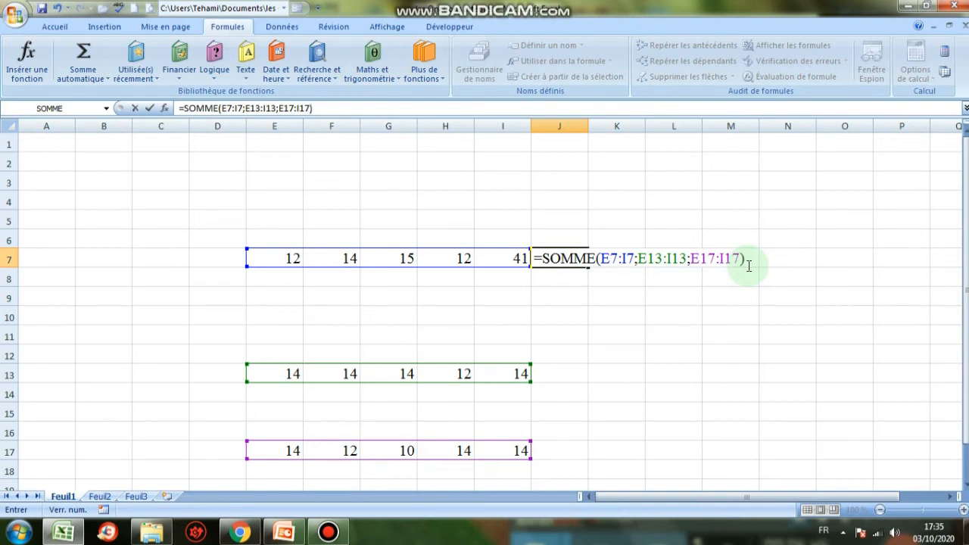
key(Return)
click(566, 259)
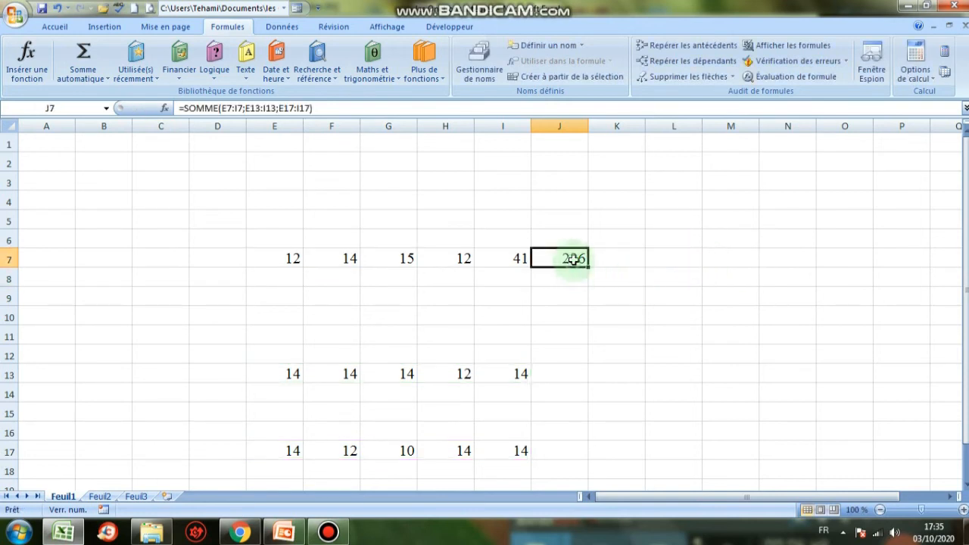
Centre the content of cell J7 and colour its text red
click(54, 26)
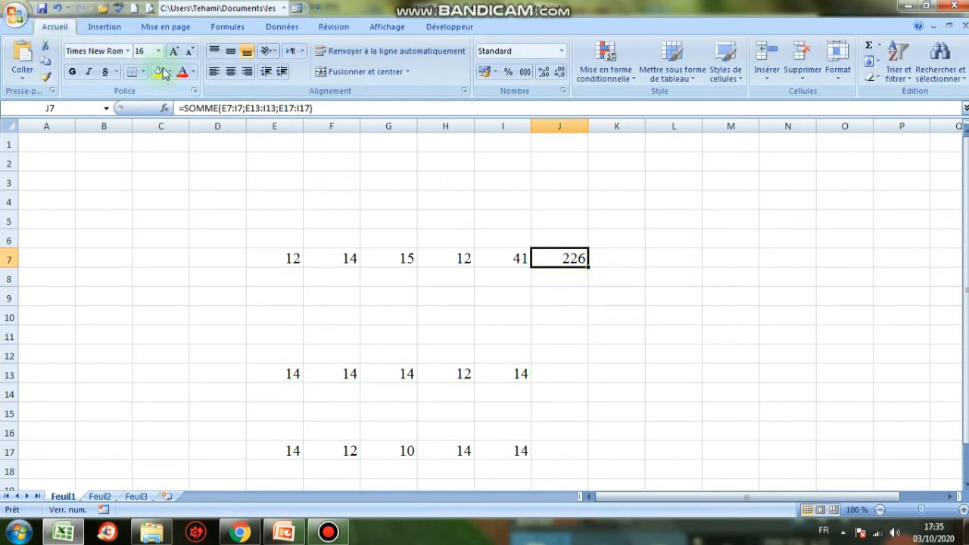
click(231, 72)
click(627, 288)
click(572, 258)
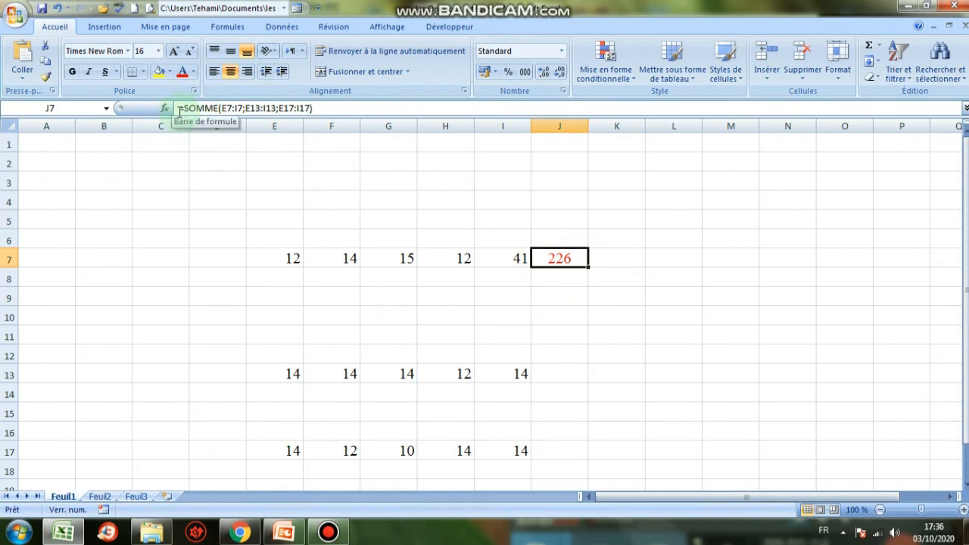
Copy the text SOMME(E7:I7;E13:I13;E17:I17) from J7's formula, leaving out the equals sign
drag(310, 108, 178, 108)
right_click(258, 110)
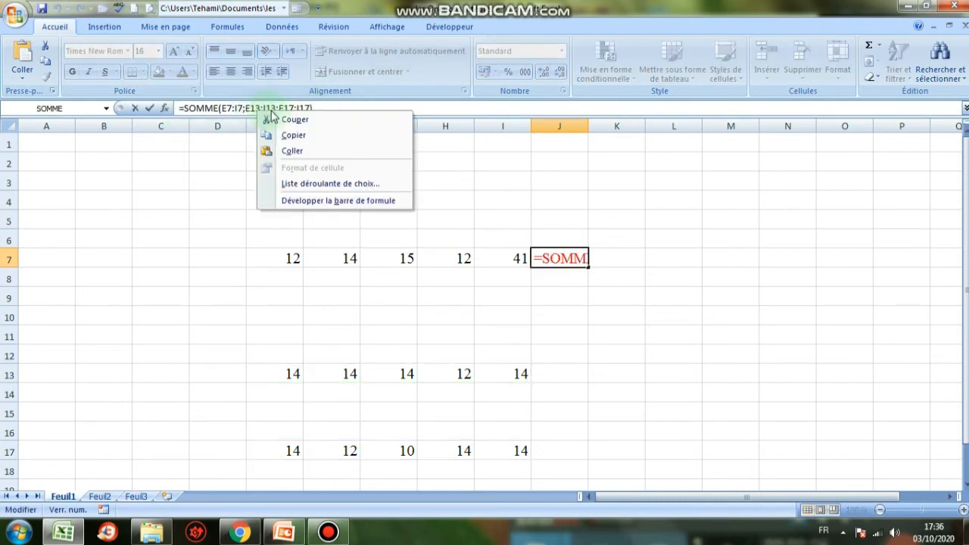
click(296, 134)
click(321, 108)
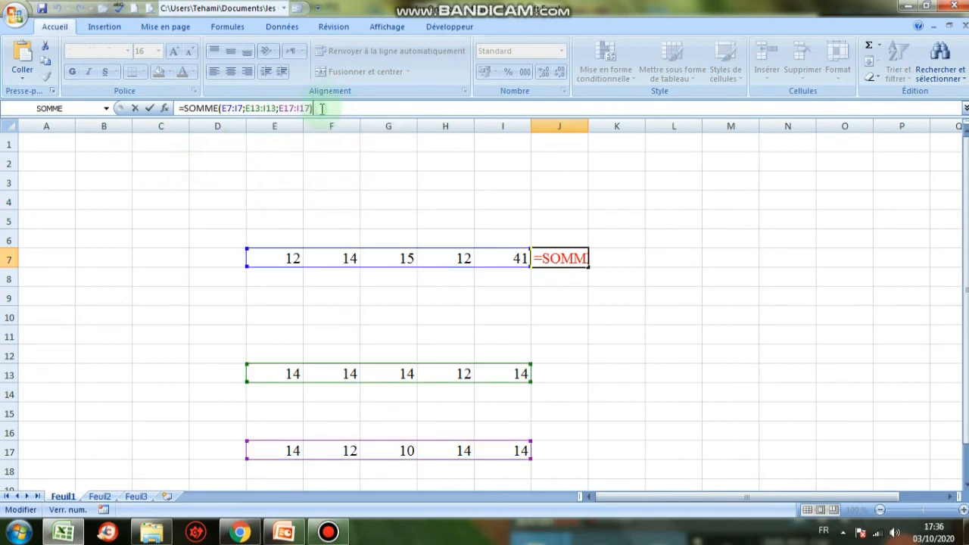
drag(316, 109, 238, 100)
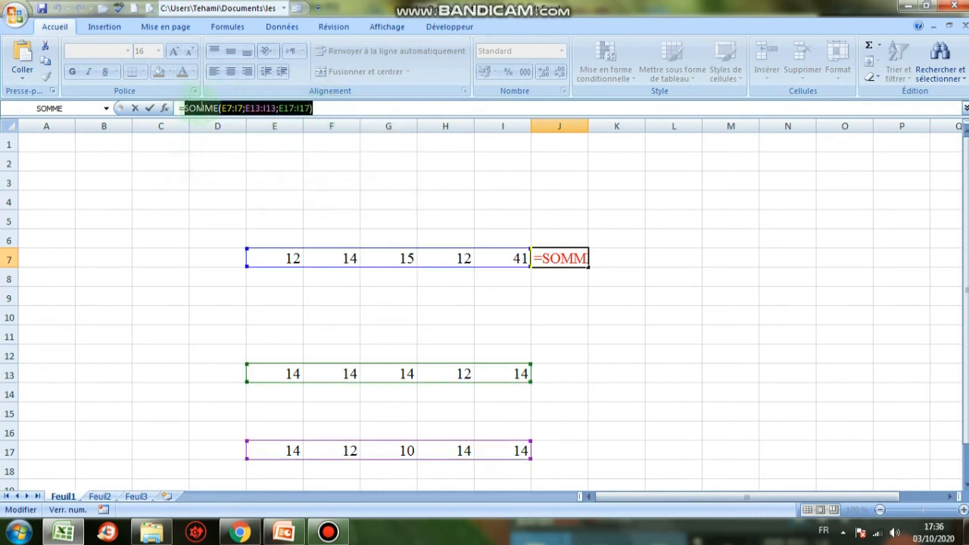
right_click(198, 109)
click(220, 127)
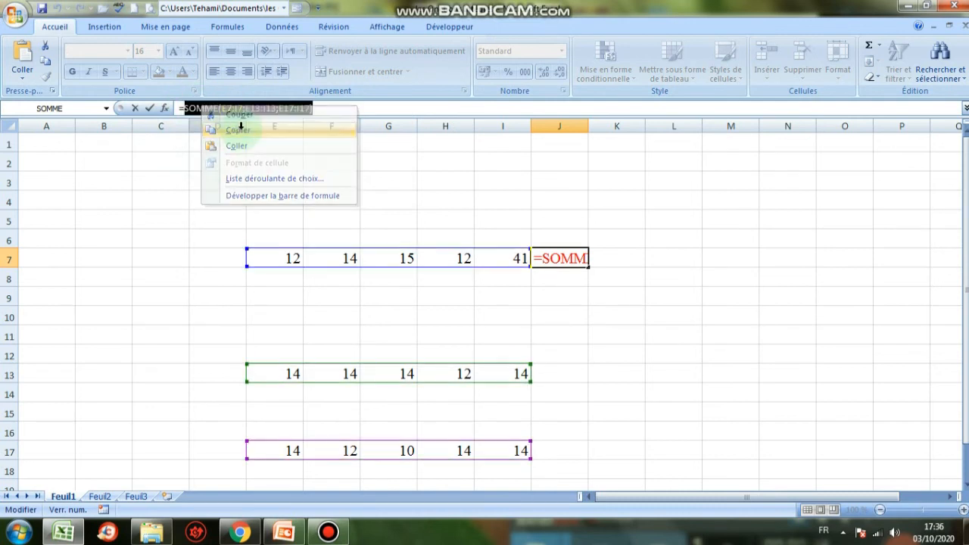
click(658, 354)
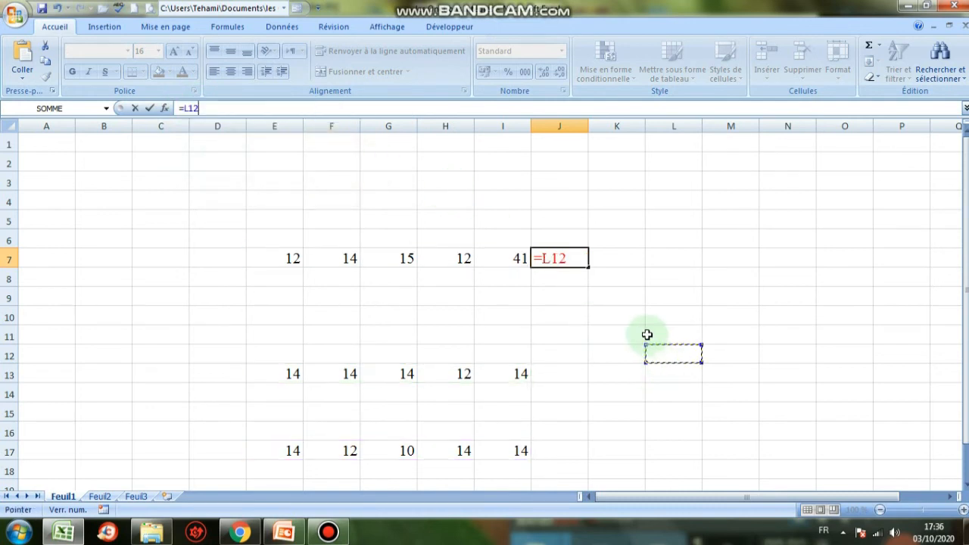
key(Return)
click(563, 257)
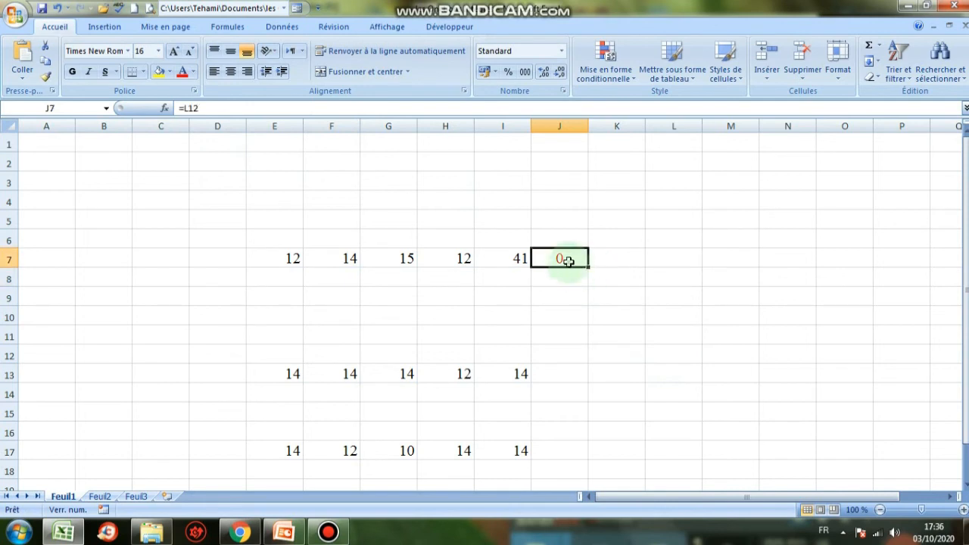
click(57, 8)
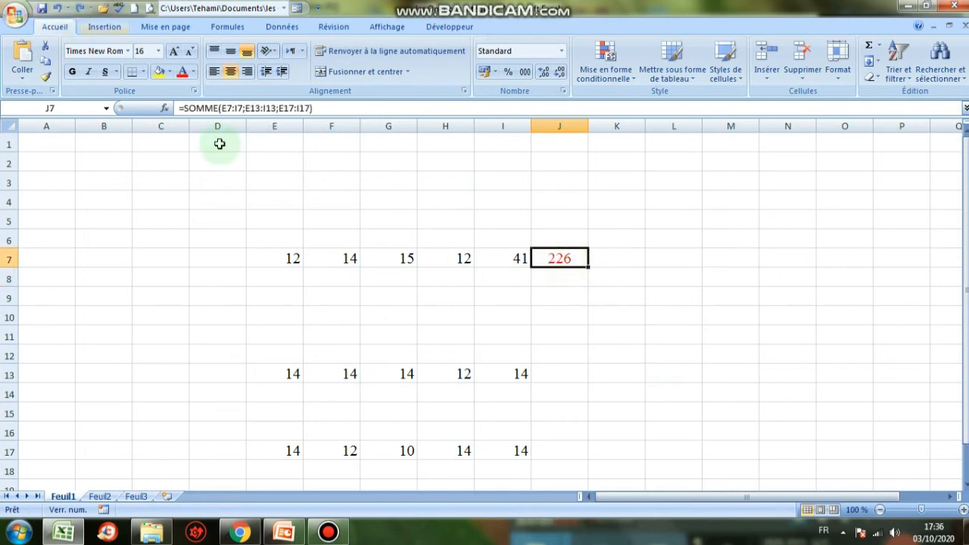
Paste the copied formula text into cell K3 and move it to cell F3
right_click(597, 181)
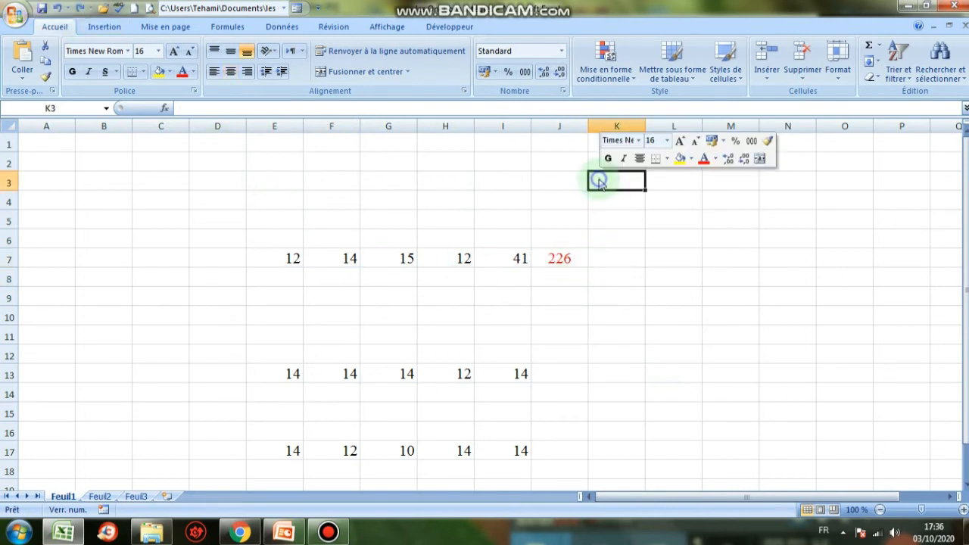
click(655, 220)
click(648, 236)
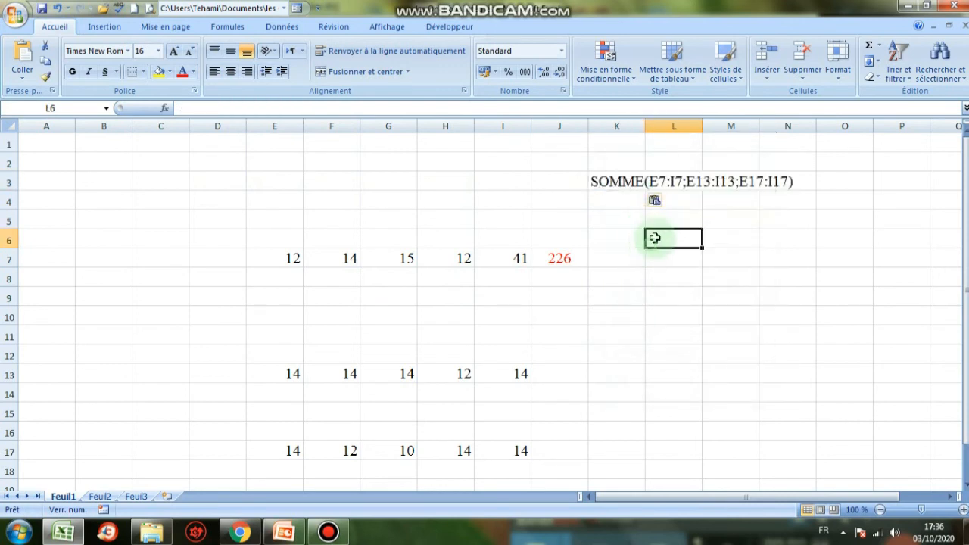
drag(599, 182, 498, 179)
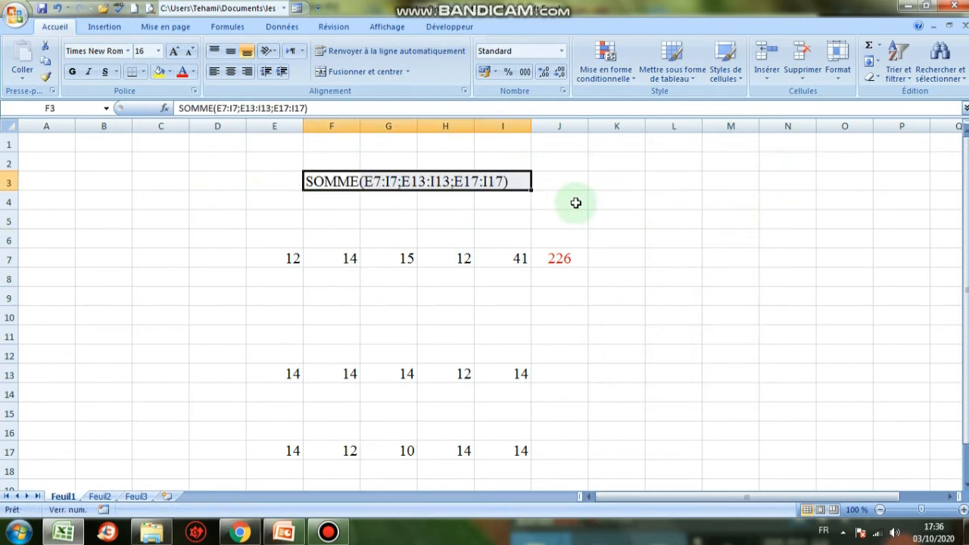
click(573, 201)
Enlarge the font of the formula text in F3:I3 by three size increments
click(390, 198)
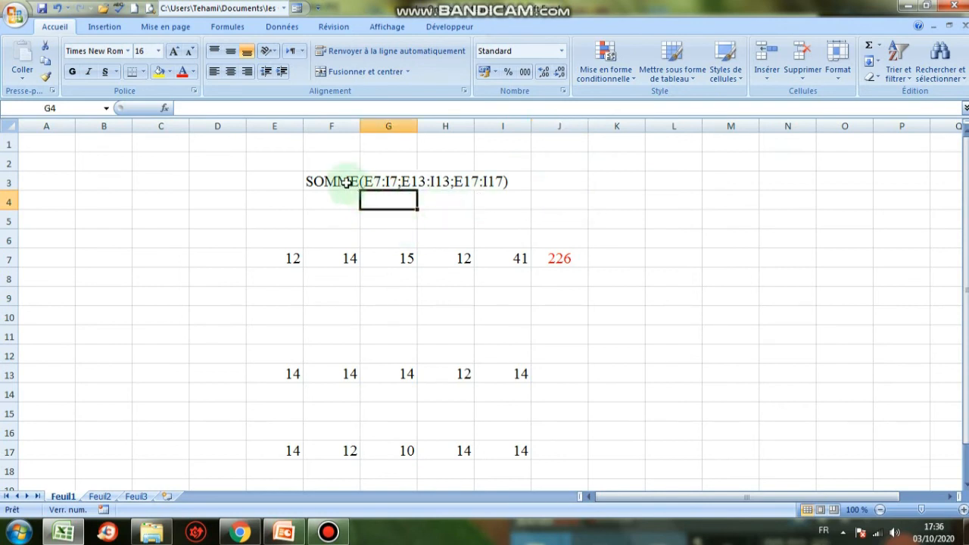
drag(346, 182, 503, 182)
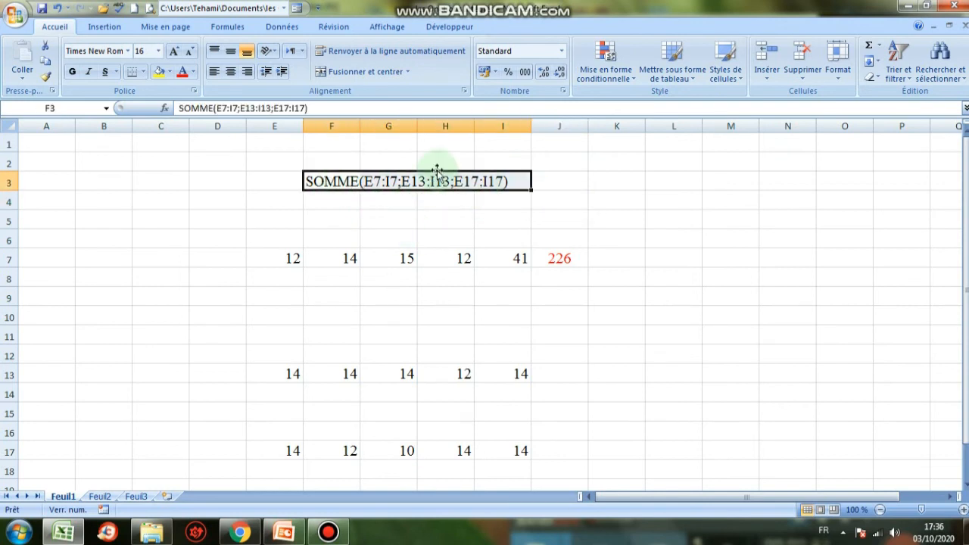
click(174, 51)
click(174, 52)
click(174, 52)
click(650, 209)
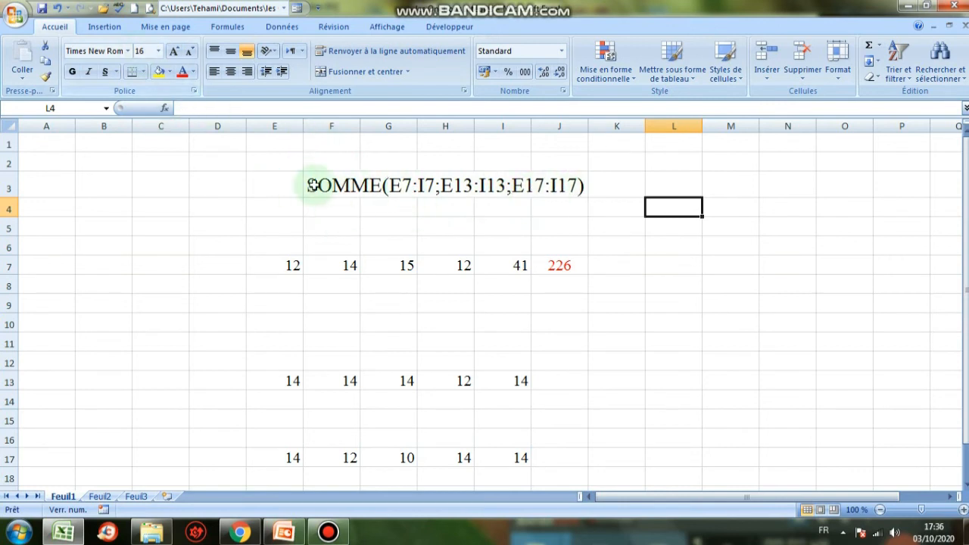
Enter the label Argument in cell G5 below the formula text
click(379, 227)
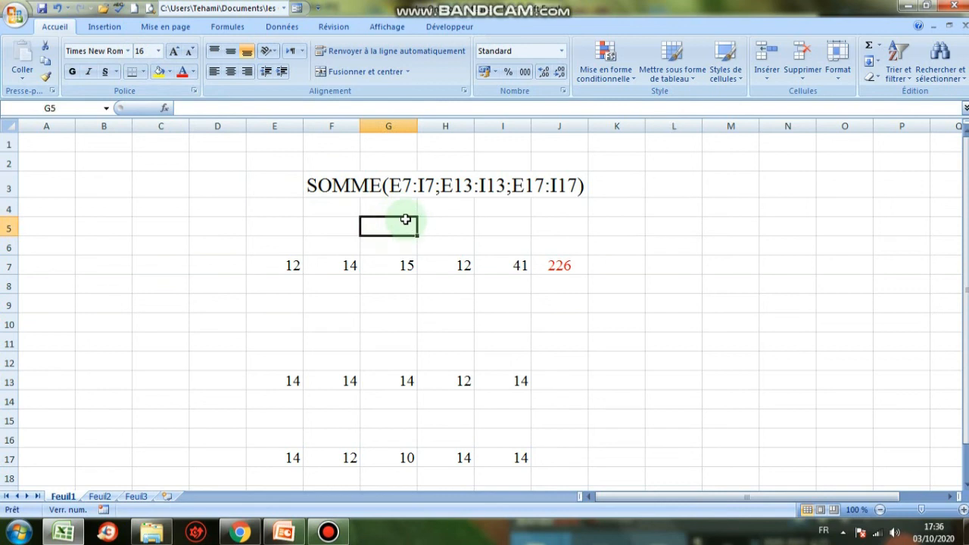
text(Argumen)
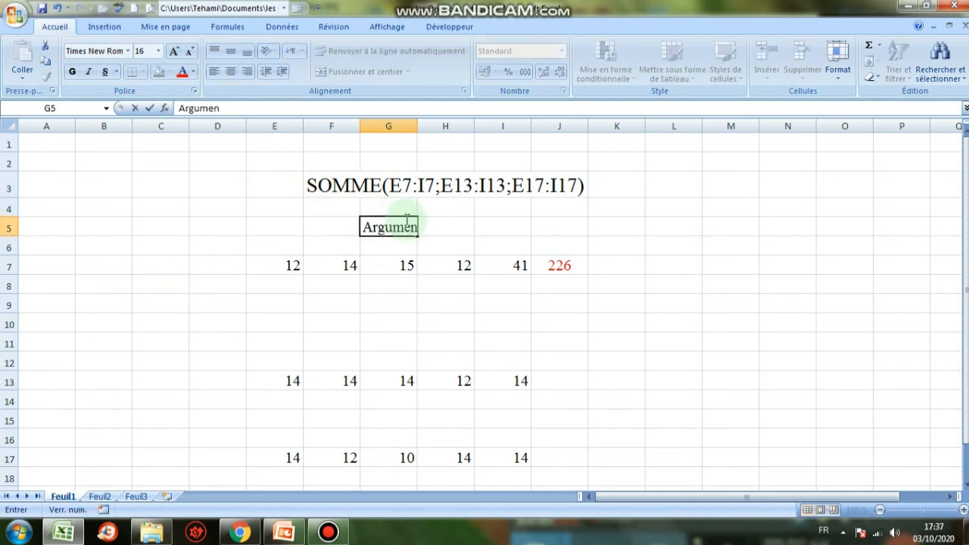
text(t)
click(519, 225)
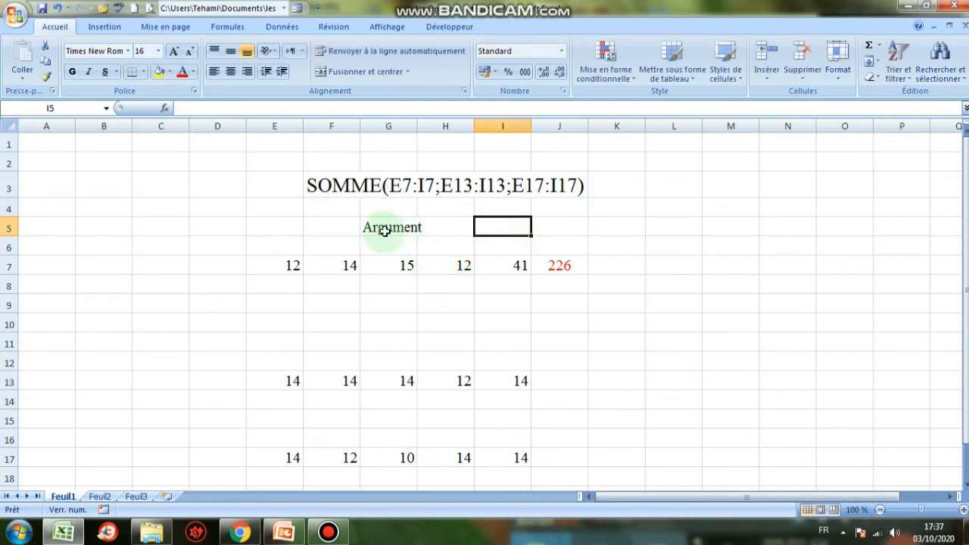
Draw a straight arrow from the Argument label in G5 up to E7:I7 in the formula text
click(115, 28)
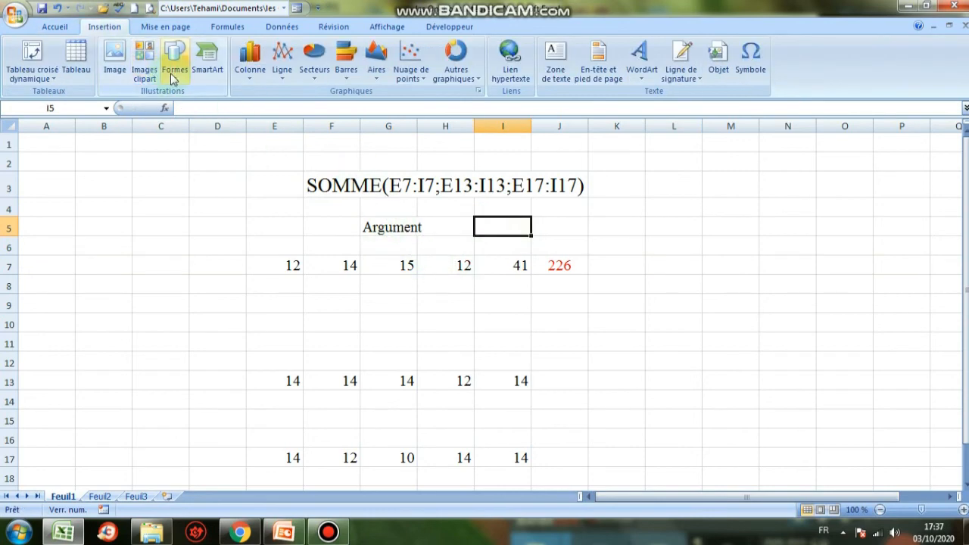
click(174, 74)
click(197, 107)
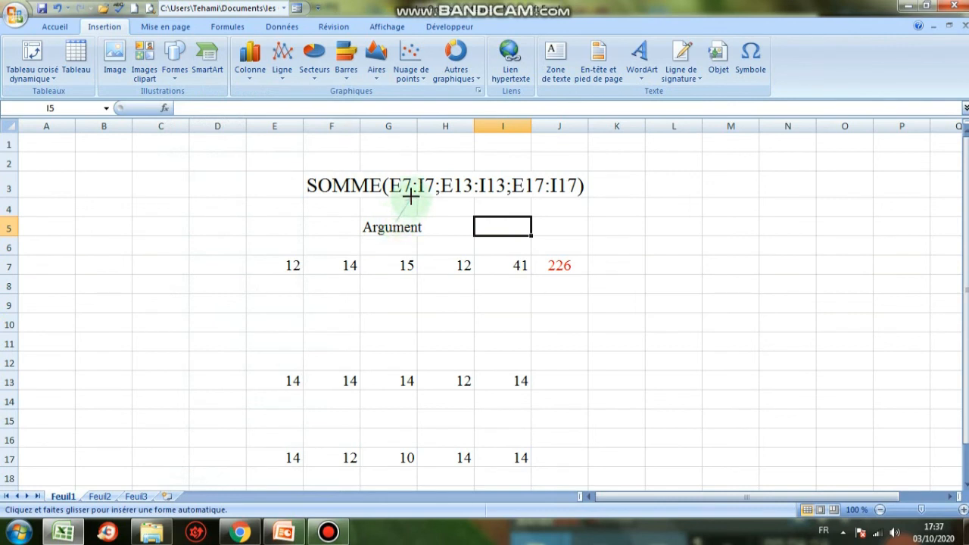
drag(409, 196, 395, 222)
click(463, 230)
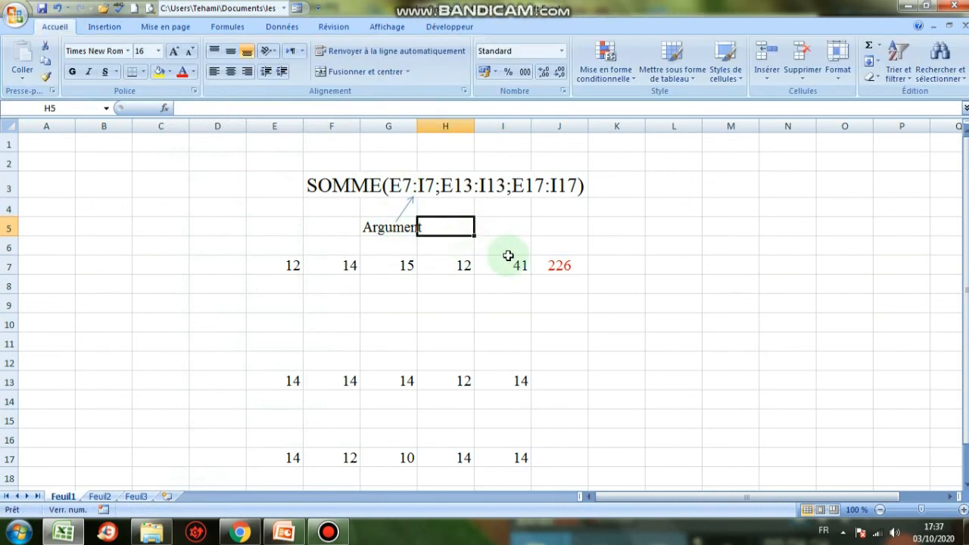
click(496, 239)
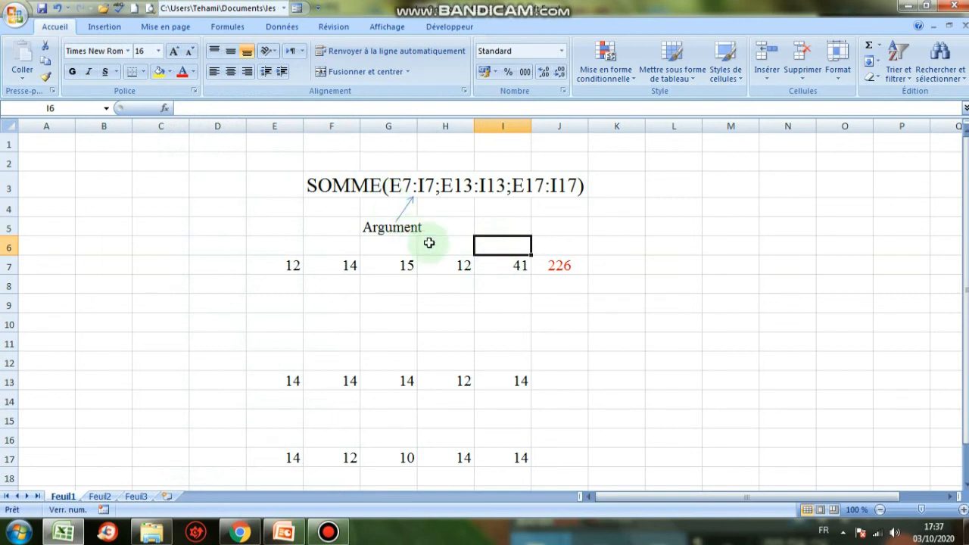
Copy the word Argument from cell G5
click(411, 227)
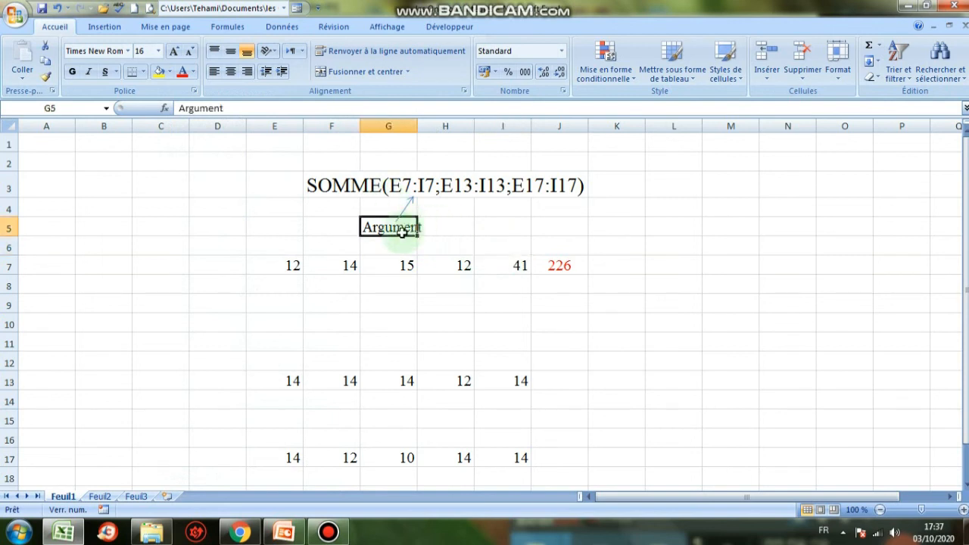
click(479, 219)
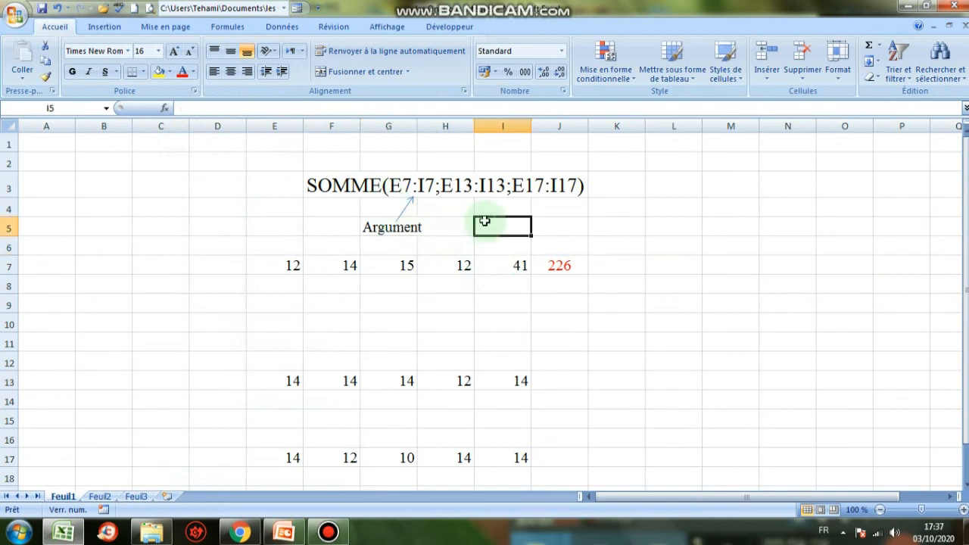
click(545, 212)
click(383, 224)
double_click(368, 226)
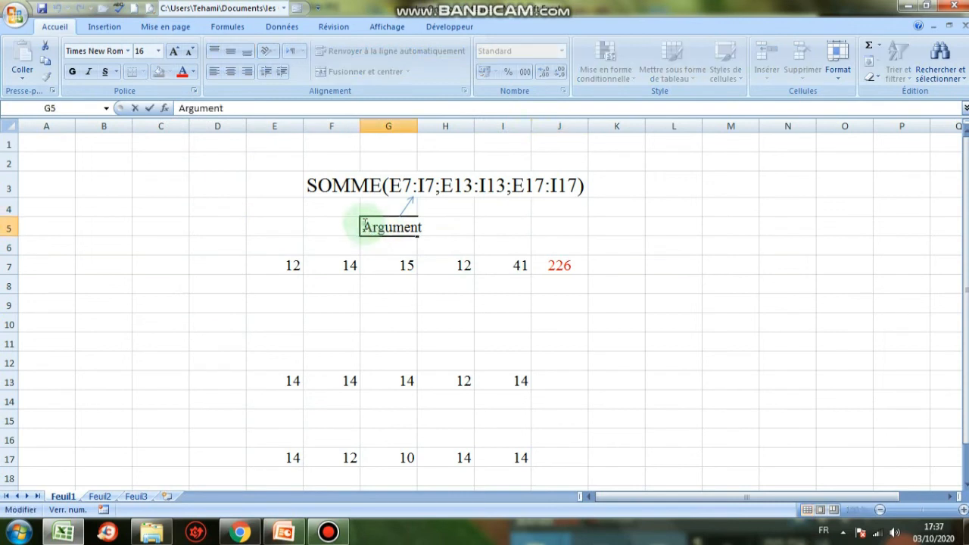
drag(363, 227, 435, 224)
right_click(407, 225)
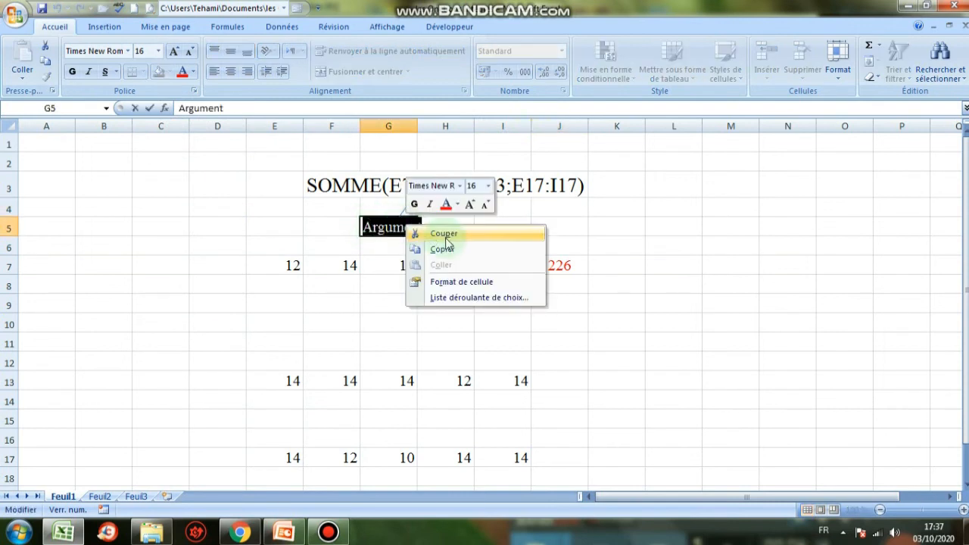
click(444, 249)
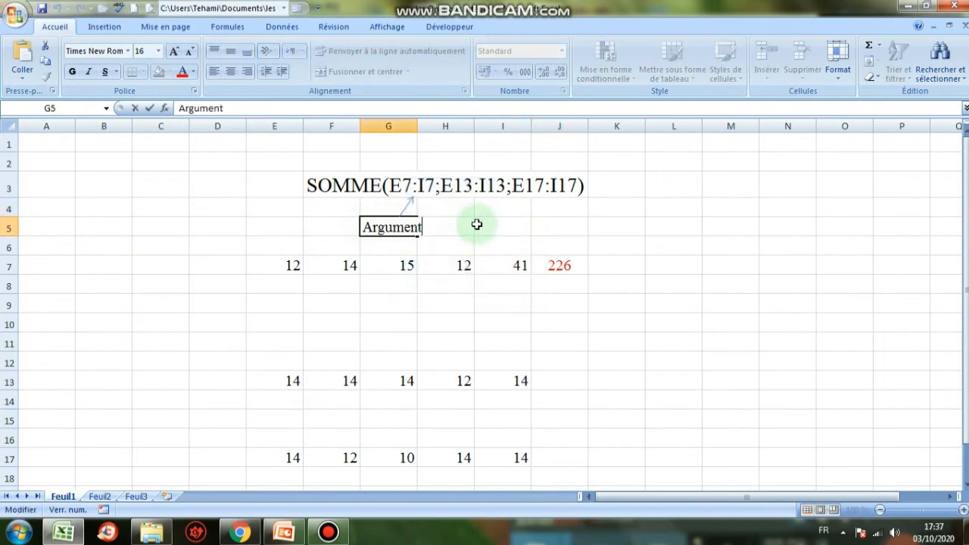
click(491, 247)
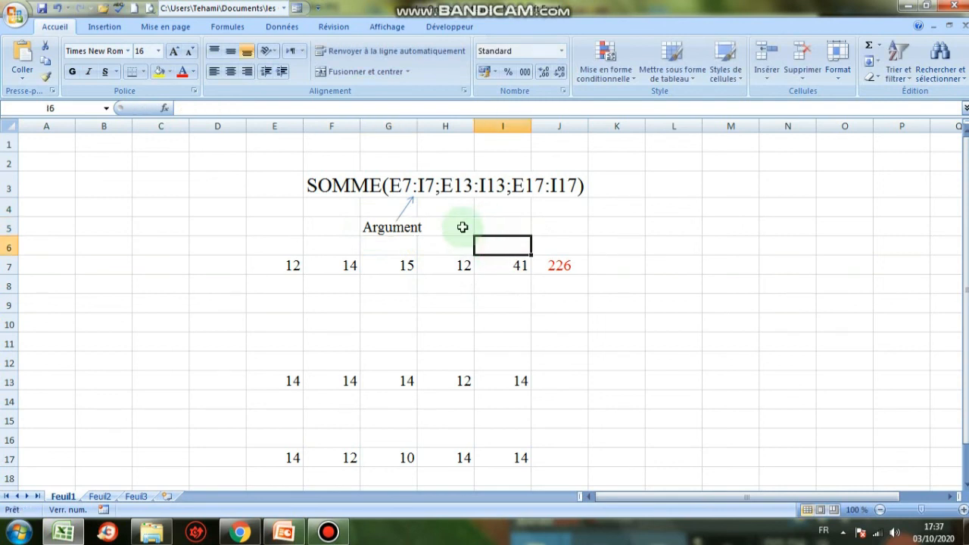
Paste the copied Argument label into cells I5 and K5
click(470, 229)
click(502, 225)
right_click(502, 226)
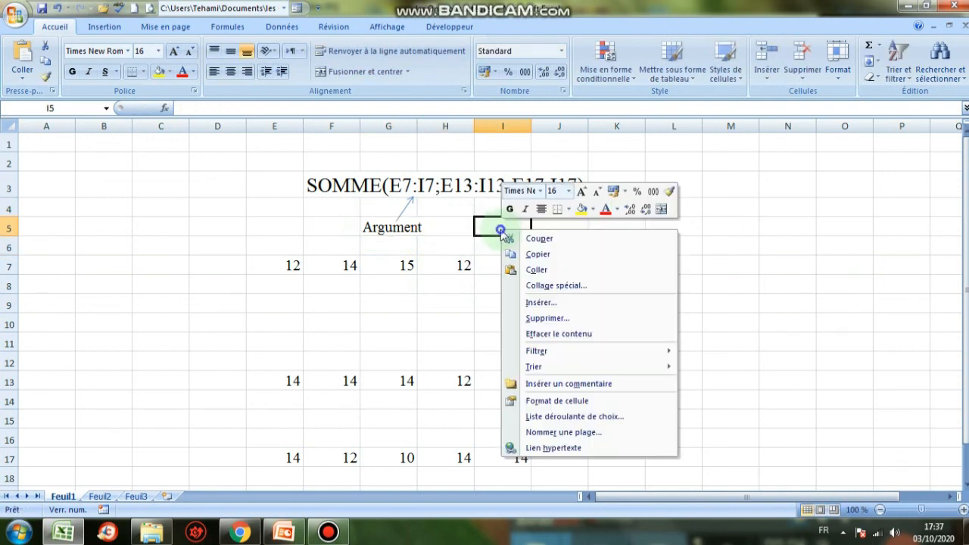
click(542, 270)
click(649, 224)
click(595, 224)
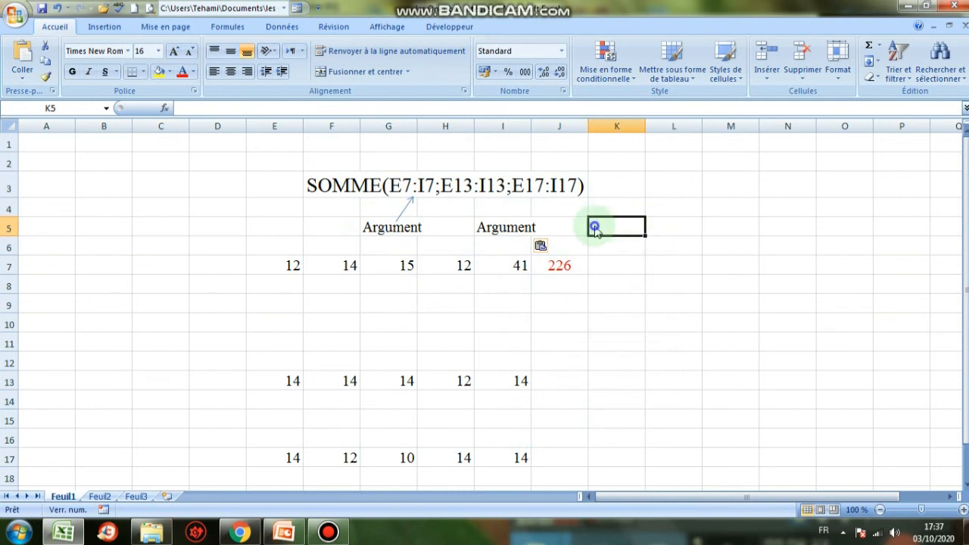
right_click(595, 225)
click(631, 265)
click(654, 188)
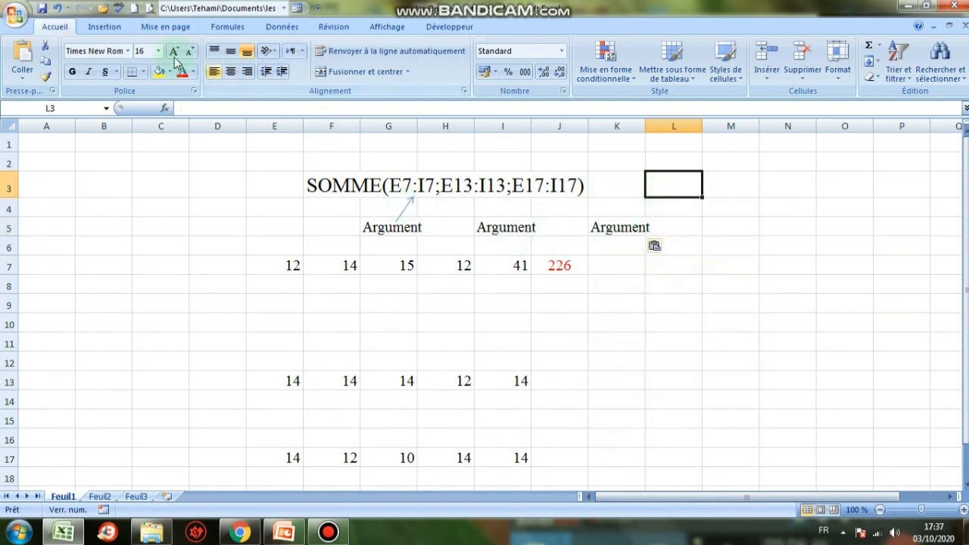
Draw a straight arrow about 1.1 cm high and 1.1 cm wide from the I5 label up to E13:I13 in the formula text
click(119, 32)
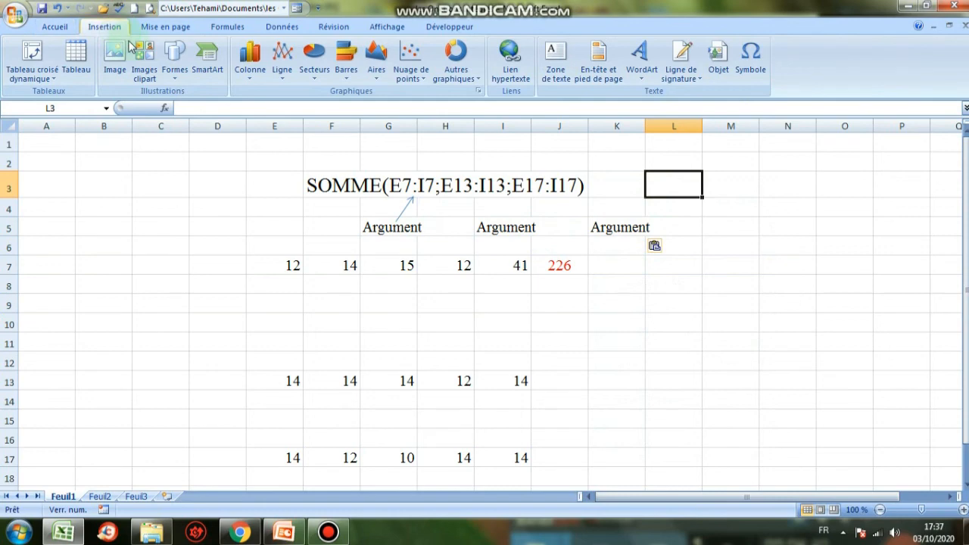
click(174, 68)
click(190, 106)
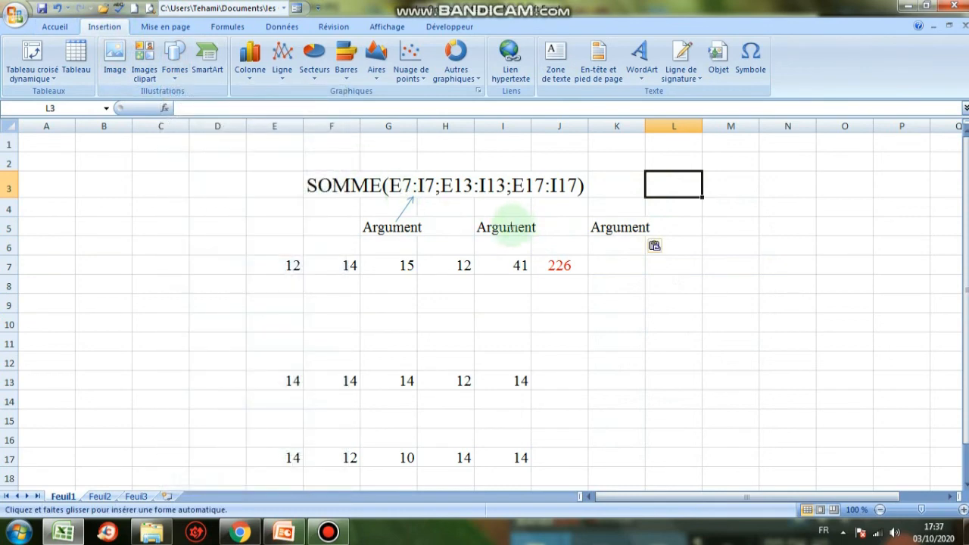
drag(506, 219, 480, 195)
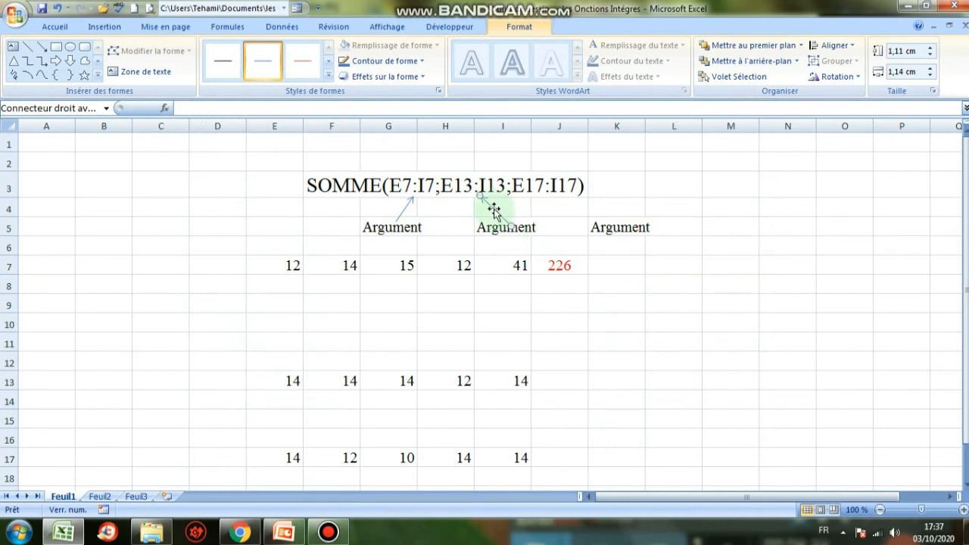
Duplicate the second arrow so it points at E17:I17 and stretch its tail to the Argument label in K5
drag(494, 209, 548, 192)
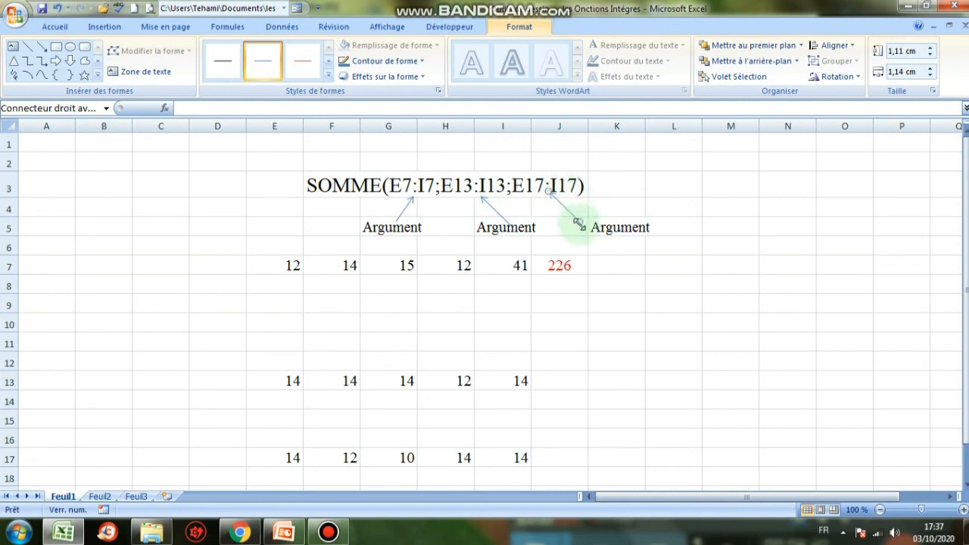
drag(578, 221, 603, 220)
click(638, 184)
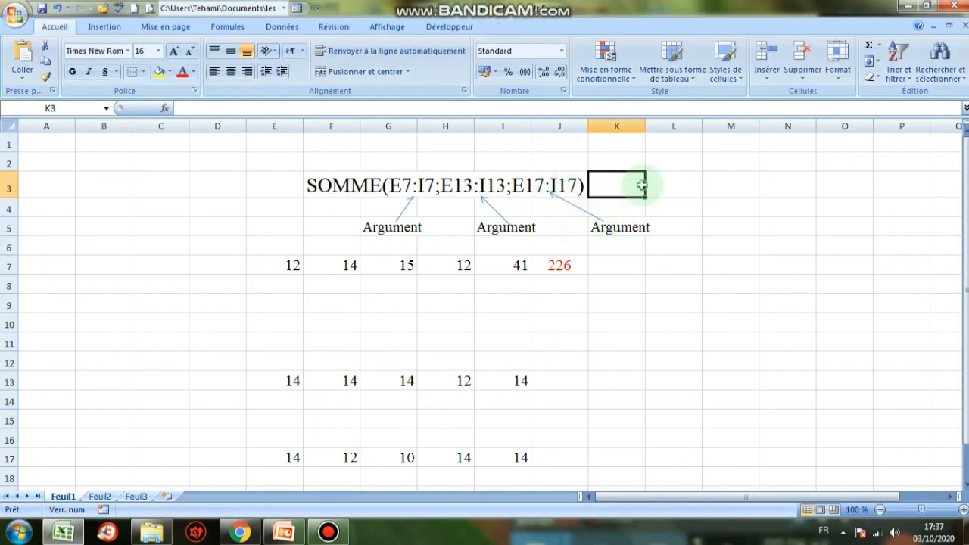
Change the label in cell G5 to Argument 1
click(420, 228)
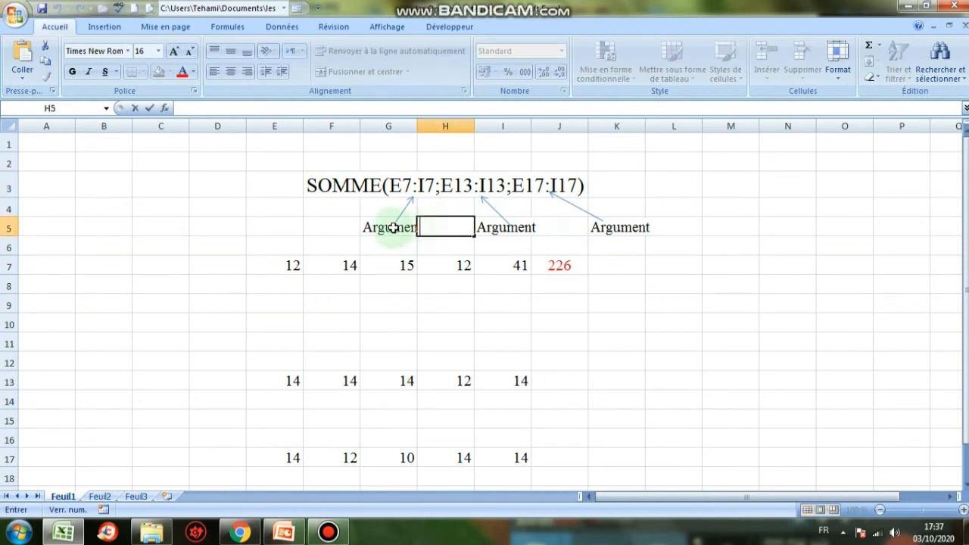
click(387, 226)
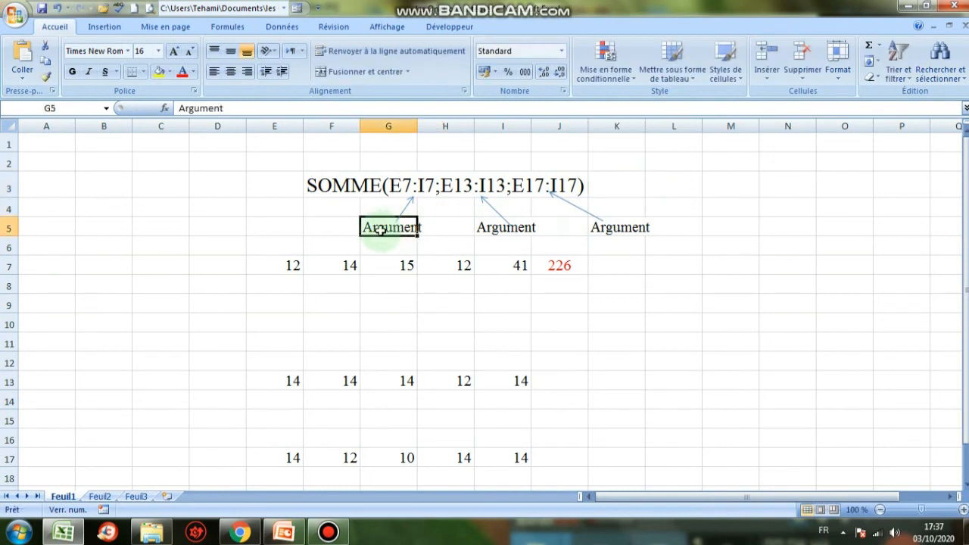
click(277, 113)
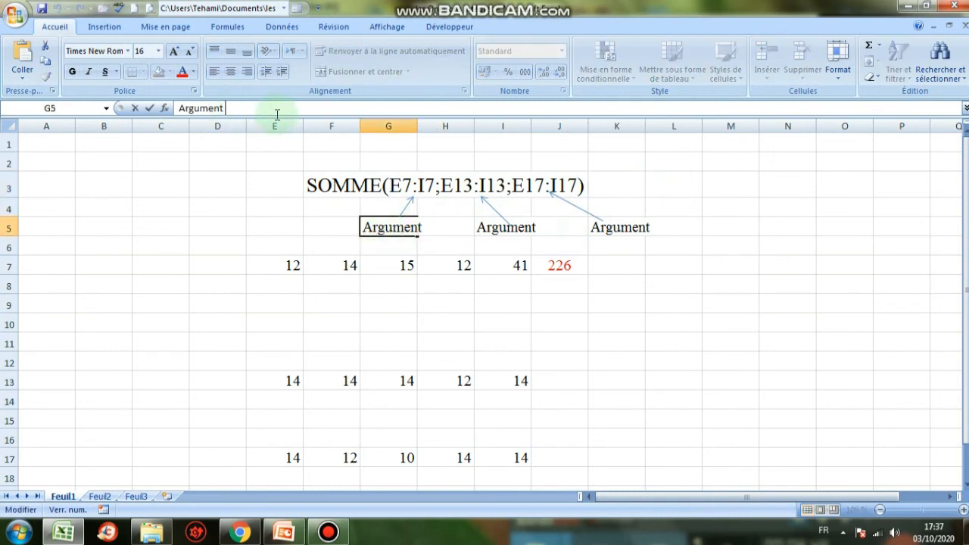
text(1)
key(Return)
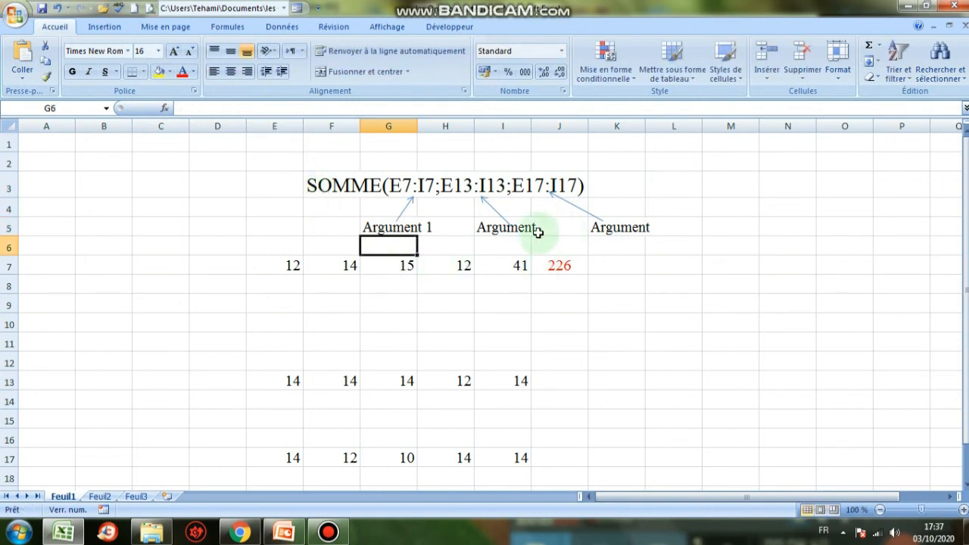
Number the remaining labels by changing I5 to Argument2 and K5 to Argument3
click(506, 225)
click(236, 109)
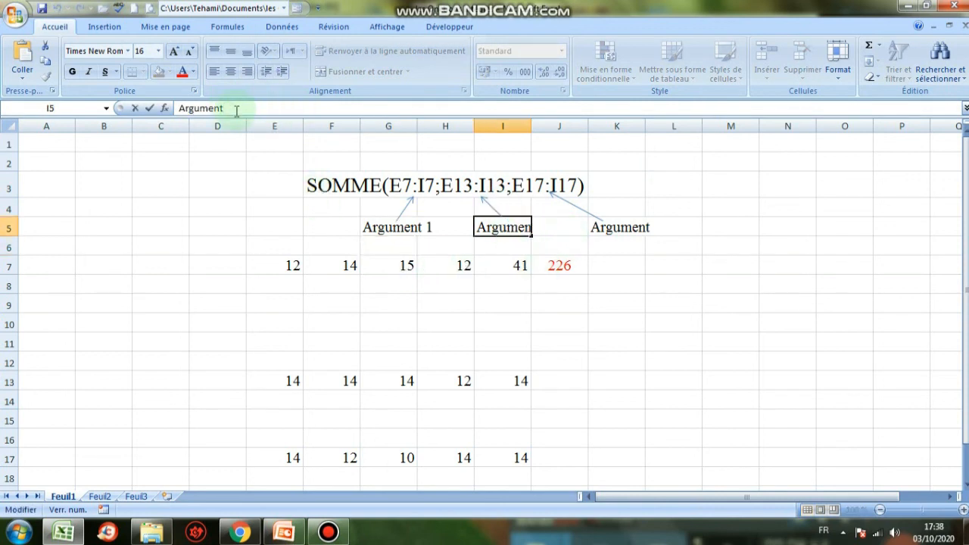
text(2)
key(Return)
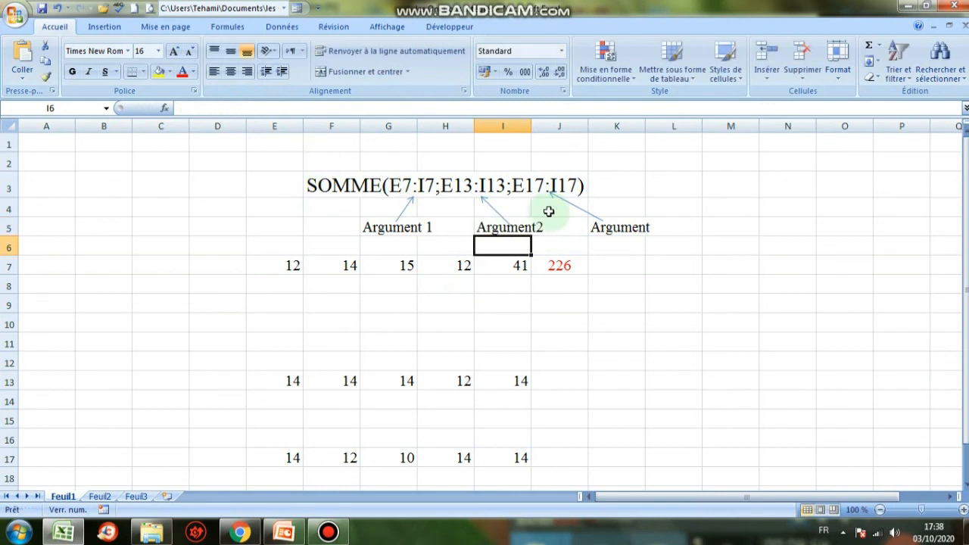
click(617, 227)
click(236, 110)
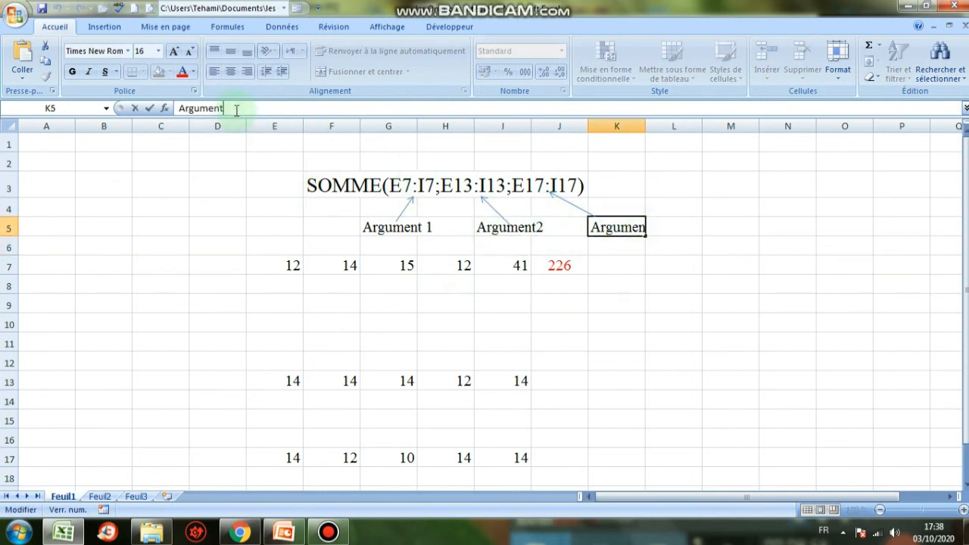
text(3)
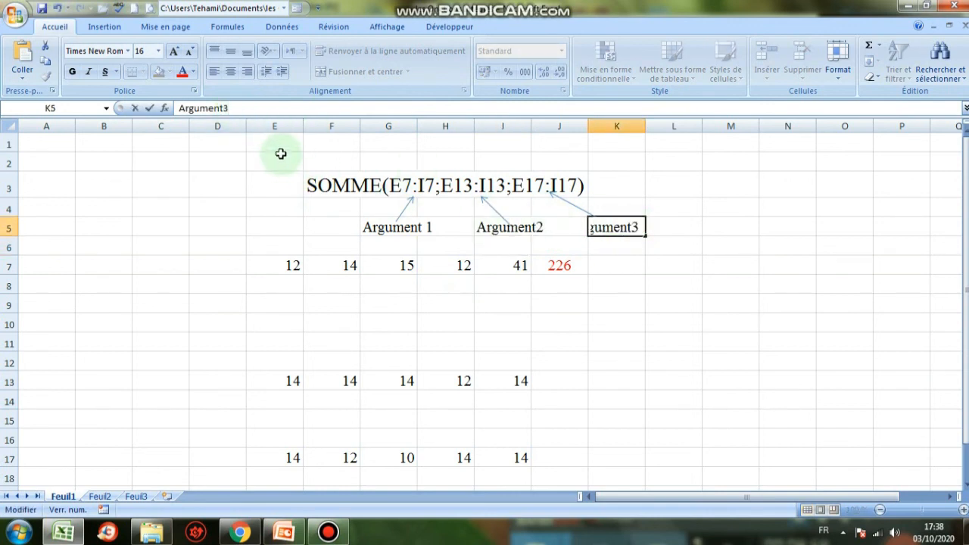
key(Return)
click(678, 341)
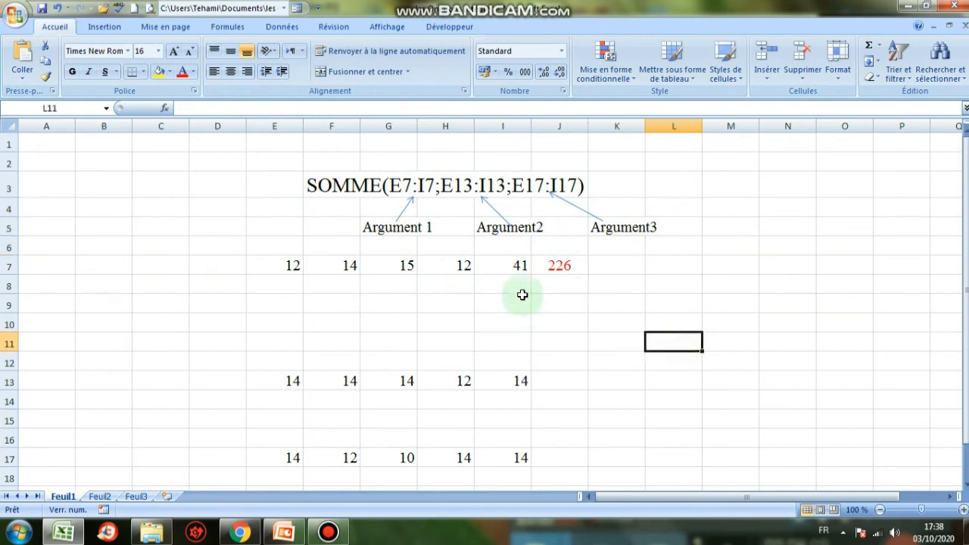
click(558, 265)
click(600, 296)
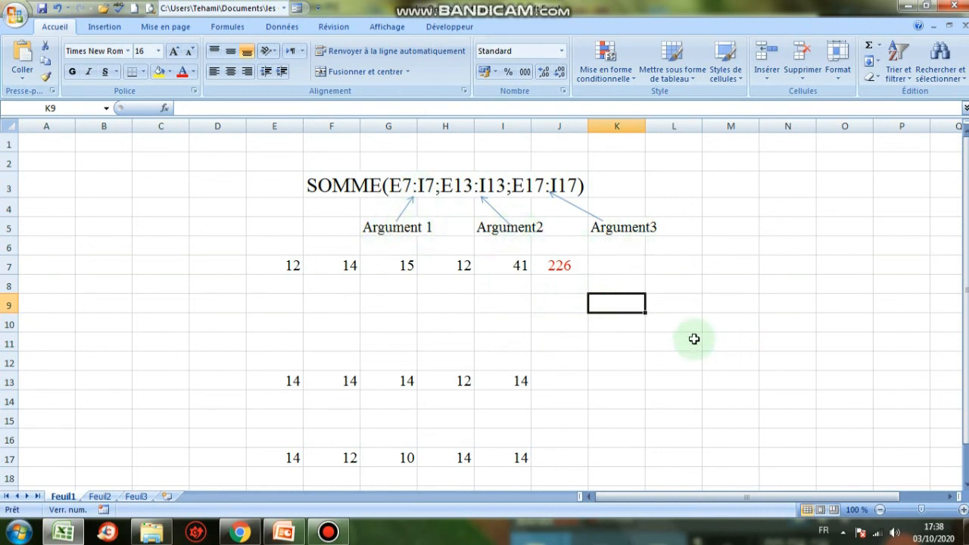
click(666, 356)
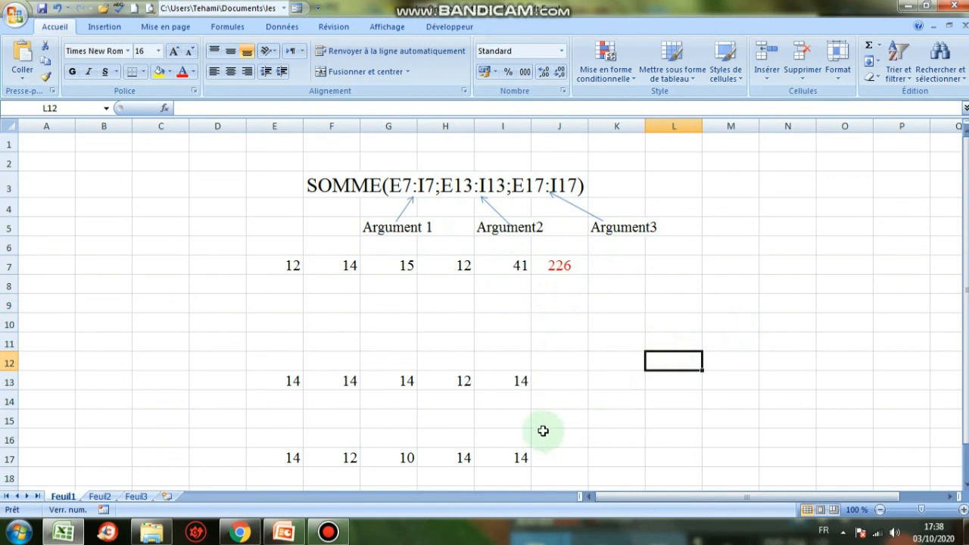
mouse_move(326, 534)
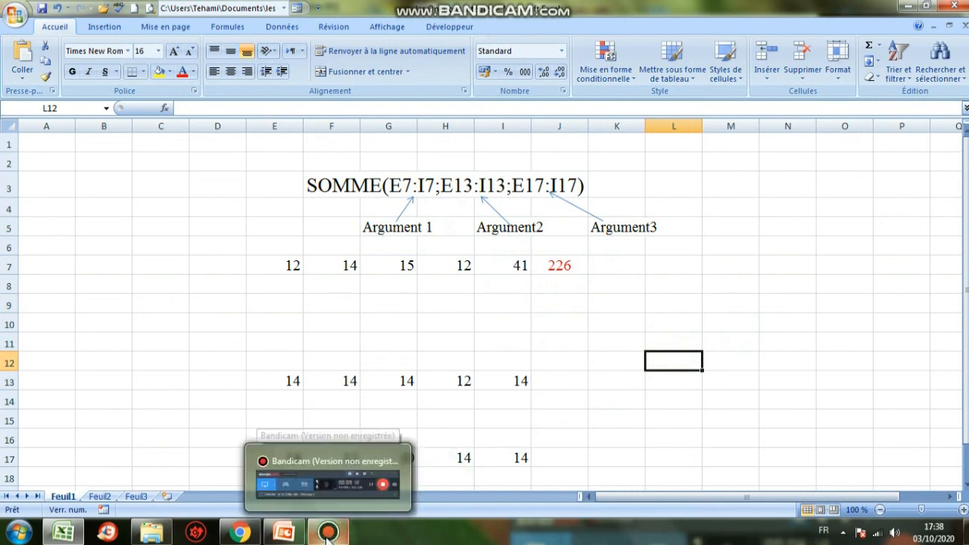